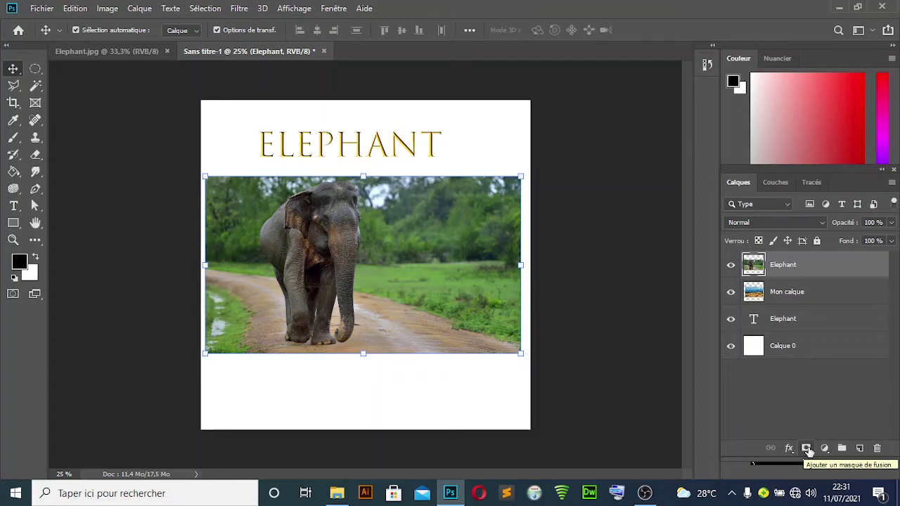
Step: Add a layer mask to the Elephant photo layer and paint black beside the elephant's head with a soft 400 px brush
left_click(807, 449)
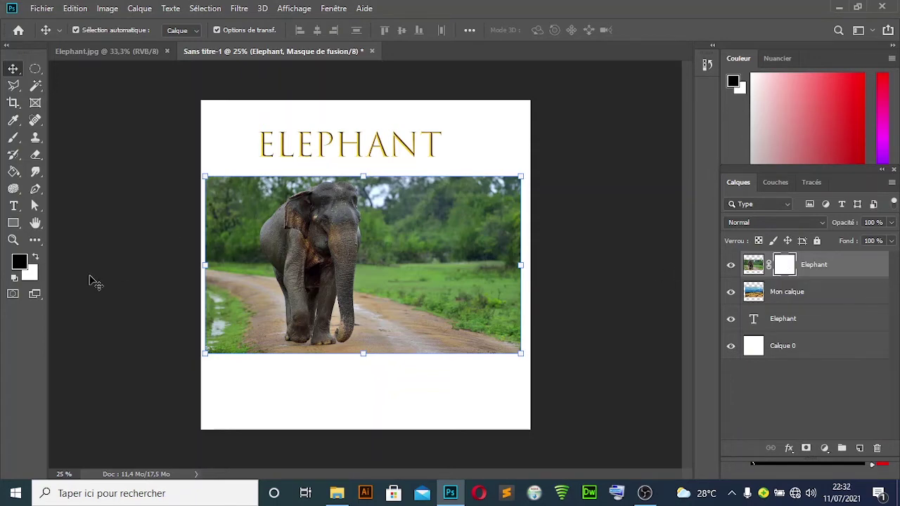
left_click(14, 138)
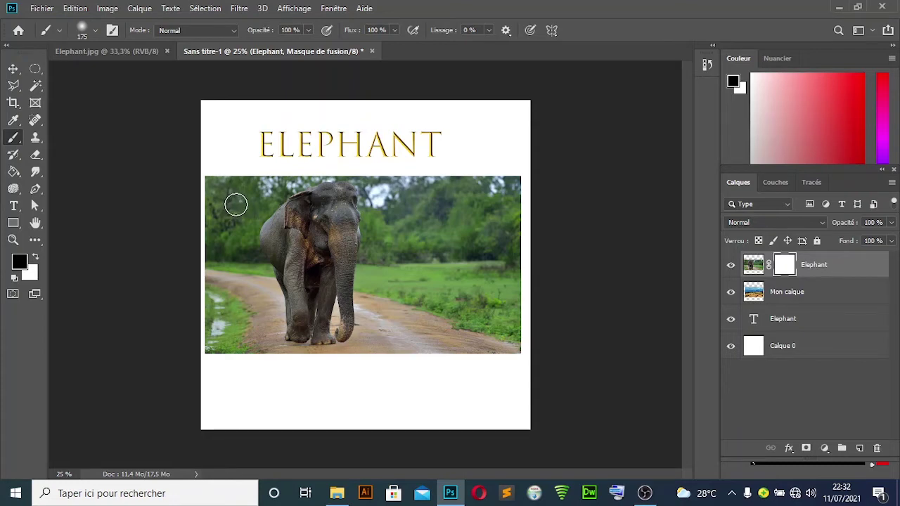
key("bracketright")
key("bracketright")
key("bracketright")
key("bracketright")
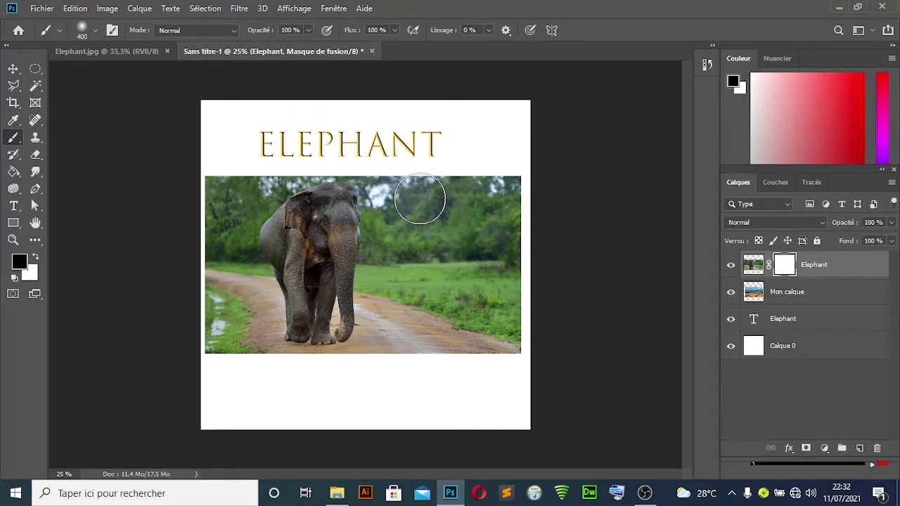
mouse_move(394, 177)
left_mouse_down()
mouse_move(400, 207)
mouse_move(408, 201)
left_mouse_up()
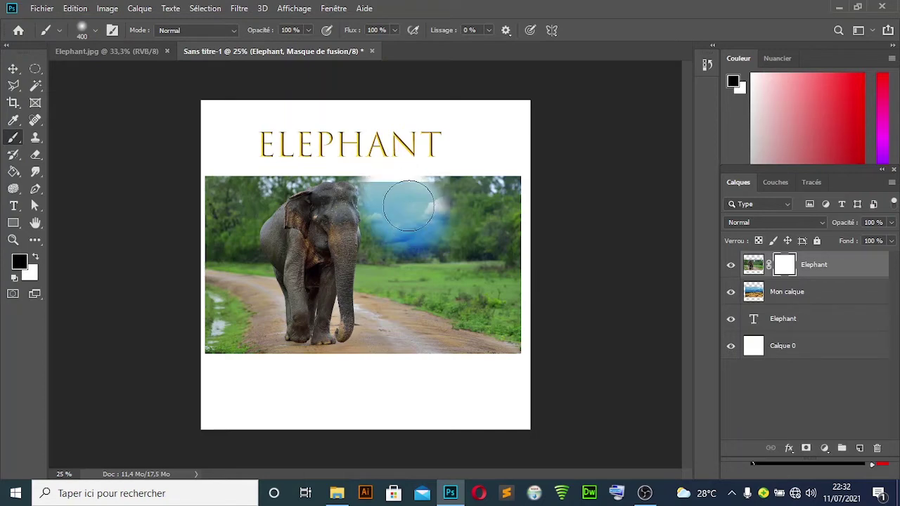
Step: Set the brush to 100% hardness and 222 px, and paint the mask black over the forest background around the elephant
left_click(97, 30)
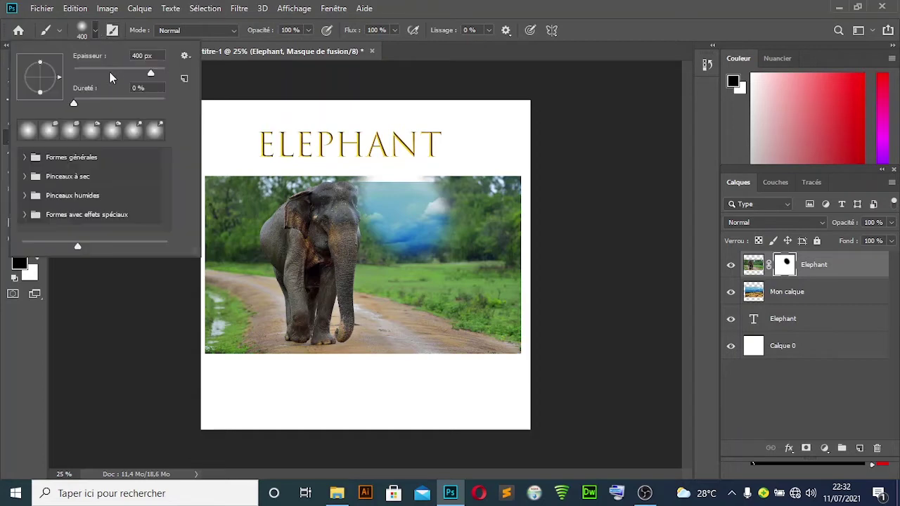
left_click_drag(73, 102, 169, 104)
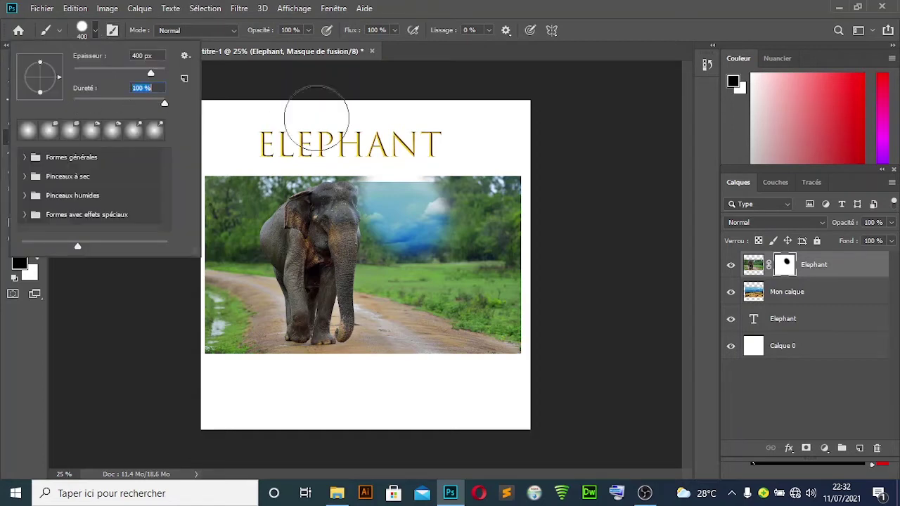
left_click_drag(150, 72, 144, 72)
left_click(389, 182)
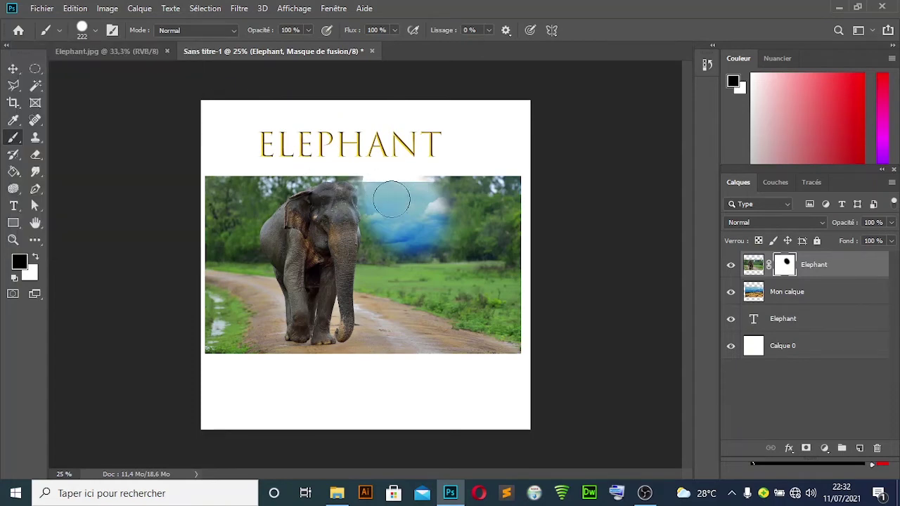
mouse_move(387, 185)
left_mouse_down()
mouse_move(389, 212)
mouse_move(381, 199)
mouse_move(370, 355)
mouse_move(328, 369)
mouse_move(274, 361)
mouse_move(256, 282)
mouse_move(242, 266)
mouse_move(238, 215)
mouse_move(277, 171)
mouse_move(313, 156)
mouse_move(369, 167)
mouse_move(395, 185)
mouse_move(401, 203)
mouse_move(441, 163)
mouse_move(499, 204)
mouse_move(502, 175)
mouse_move(478, 195)
mouse_move(514, 249)
mouse_move(506, 352)
mouse_move(472, 310)
mouse_move(467, 262)
mouse_move(457, 341)
mouse_move(435, 345)
mouse_move(414, 331)
mouse_move(413, 281)
mouse_move(405, 331)
mouse_move(420, 246)
mouse_move(401, 270)
mouse_move(450, 207)
mouse_move(453, 239)
left_mouse_up()
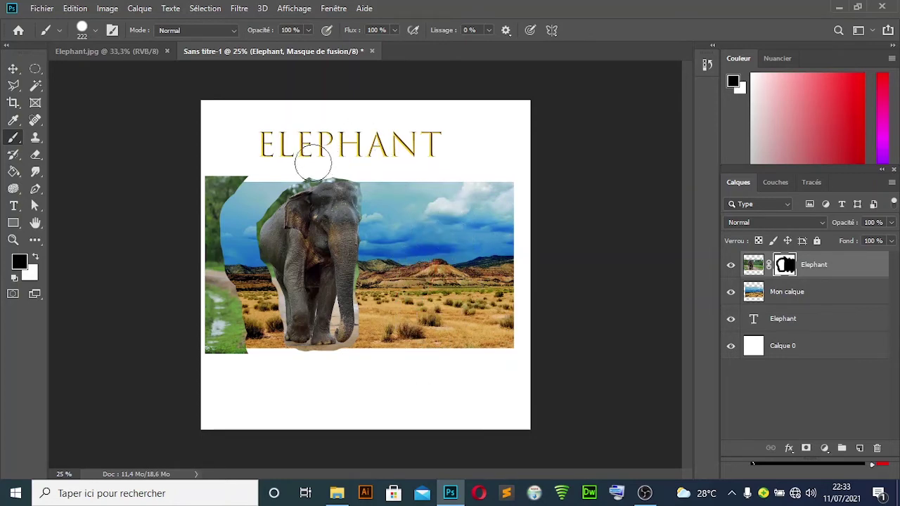
mouse_move(265, 180)
left_mouse_down()
mouse_move(248, 195)
mouse_move(229, 169)
mouse_move(203, 217)
mouse_move(217, 262)
mouse_move(211, 232)
mouse_move(218, 345)
mouse_move(238, 353)
mouse_move(223, 289)
mouse_move(250, 322)
left_mouse_up()
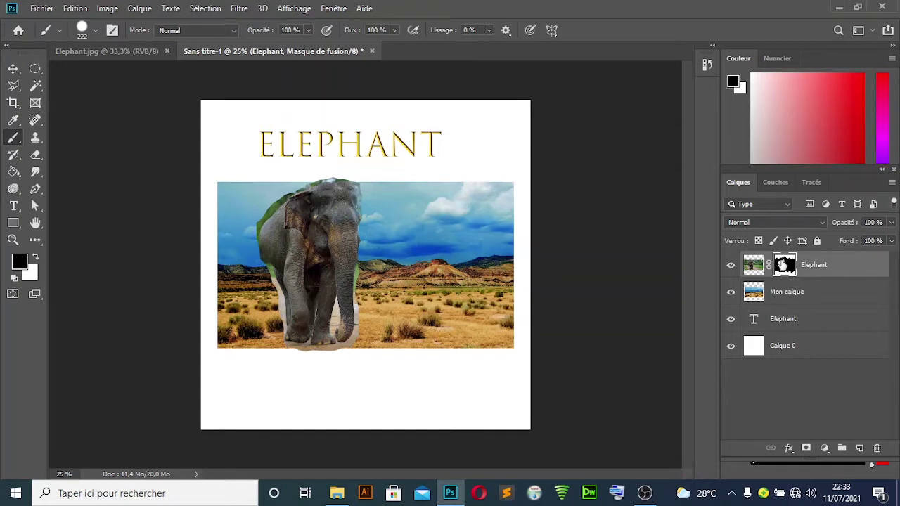
Step: Swap the foreground colour to white and paint over the mask to restore the hidden forest background
left_click(38, 260)
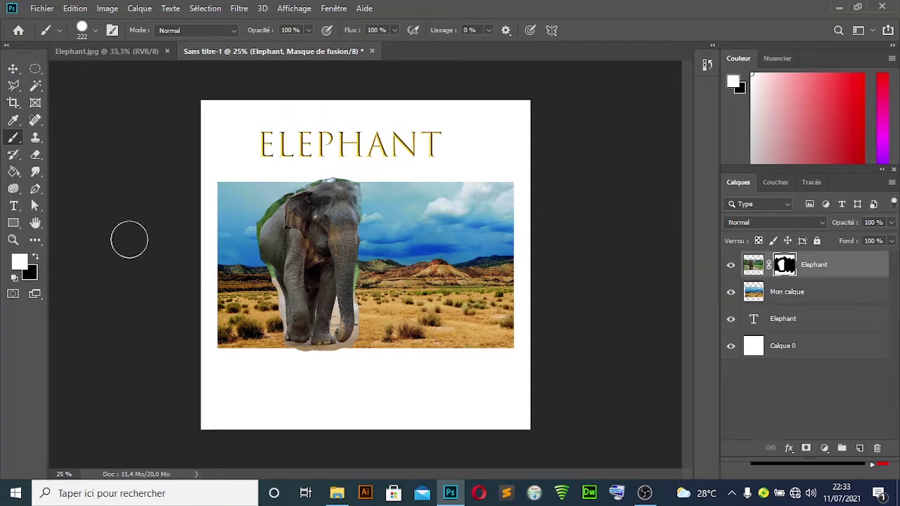
mouse_move(297, 176)
left_mouse_down()
mouse_move(251, 191)
mouse_move(256, 232)
mouse_move(280, 170)
mouse_move(232, 239)
mouse_move(224, 190)
mouse_move(239, 196)
mouse_move(212, 253)
mouse_move(225, 236)
mouse_move(219, 351)
mouse_move(255, 327)
mouse_move(239, 330)
mouse_move(295, 345)
mouse_move(287, 348)
mouse_move(417, 339)
mouse_move(520, 348)
mouse_move(507, 349)
mouse_move(517, 320)
mouse_move(510, 310)
mouse_move(401, 322)
mouse_move(290, 308)
mouse_move(223, 282)
mouse_move(260, 278)
mouse_move(264, 294)
mouse_move(227, 250)
mouse_move(271, 229)
mouse_move(328, 174)
mouse_move(298, 168)
mouse_move(422, 194)
mouse_move(383, 209)
mouse_move(376, 259)
mouse_move(436, 185)
mouse_move(400, 186)
mouse_move(532, 190)
mouse_move(519, 267)
mouse_move(514, 250)
mouse_move(508, 280)
mouse_move(481, 213)
mouse_move(476, 283)
mouse_move(458, 215)
mouse_move(469, 307)
mouse_move(440, 239)
mouse_move(437, 290)
mouse_move(412, 248)
mouse_move(413, 292)
mouse_move(401, 268)
mouse_move(400, 316)
mouse_move(368, 280)
mouse_move(353, 302)
left_mouse_up()
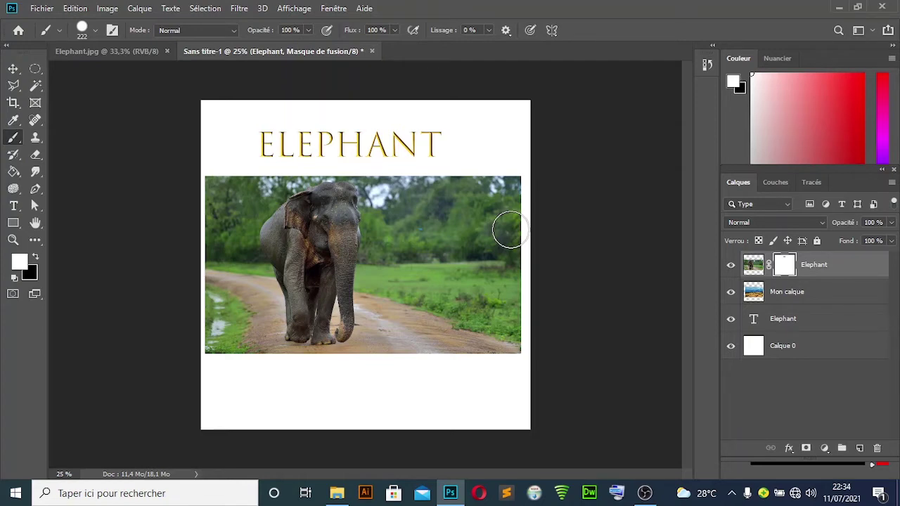
left_click(13, 69)
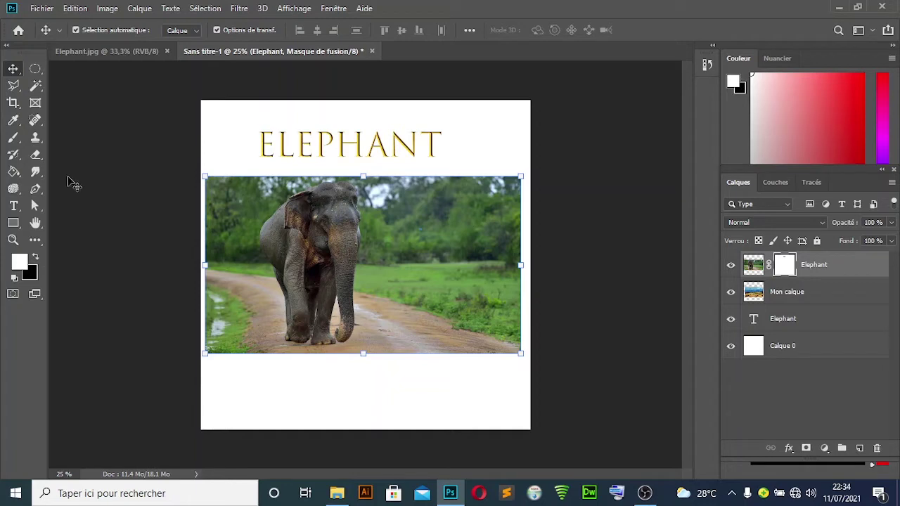
Step: Outline the elephant with the freehand Lasso and invert the selection
left_click(12, 85)
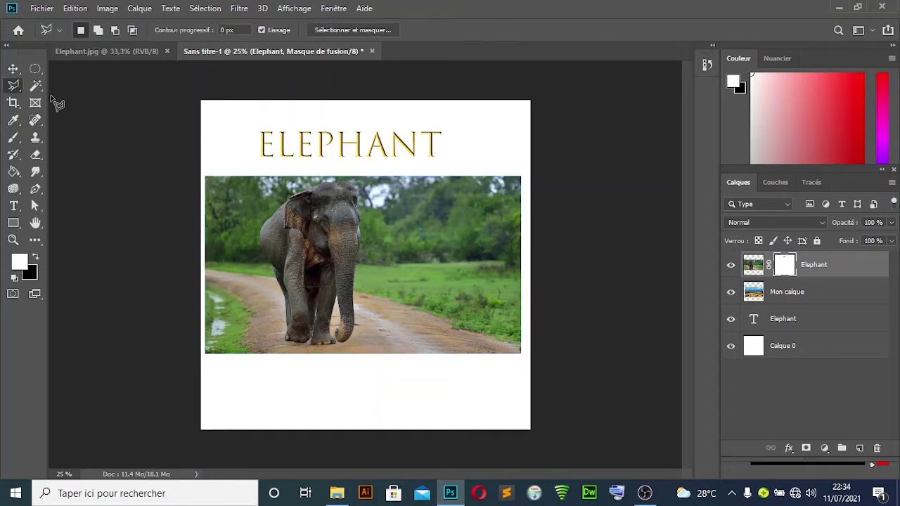
right_click(13, 85)
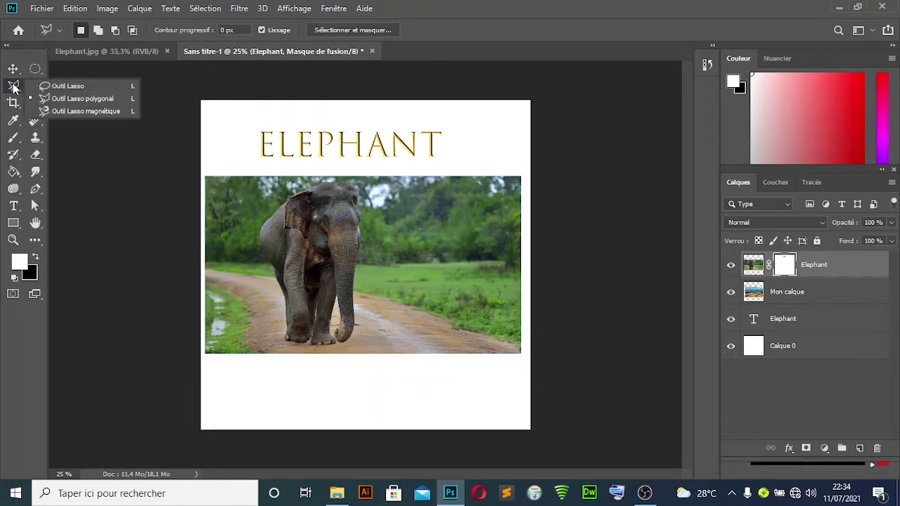
left_click(115, 86)
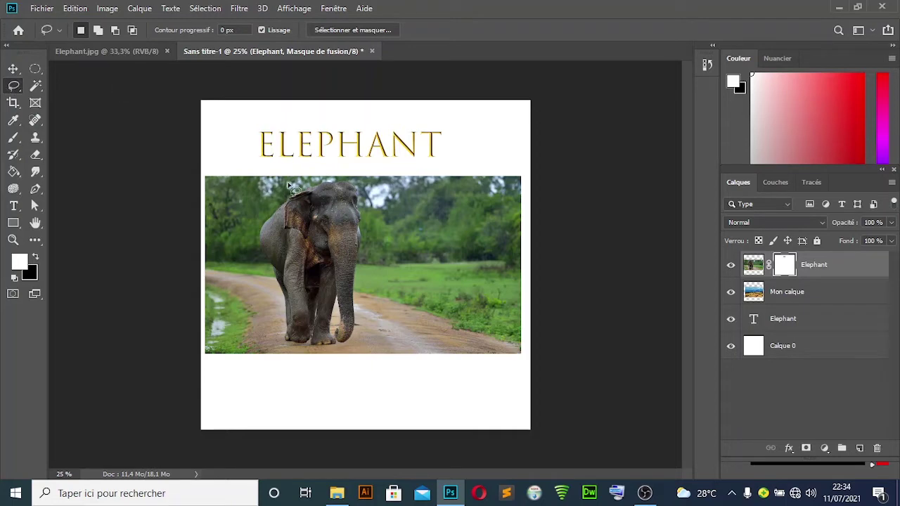
mouse_move(292, 193)
left_mouse_down()
mouse_move(268, 213)
mouse_move(255, 247)
mouse_move(282, 344)
mouse_move(344, 346)
mouse_move(371, 309)
mouse_move(371, 318)
mouse_move(355, 181)
mouse_move(260, 208)
left_mouse_up()
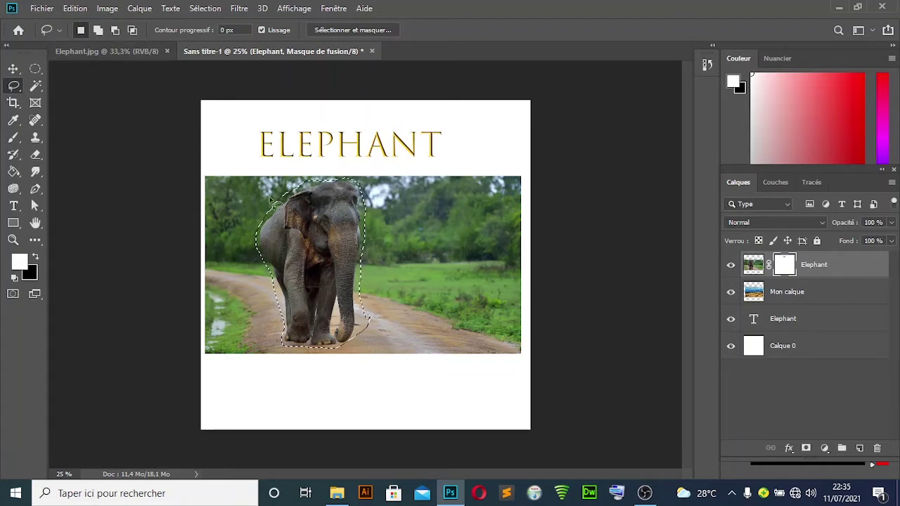
right_click(304, 241)
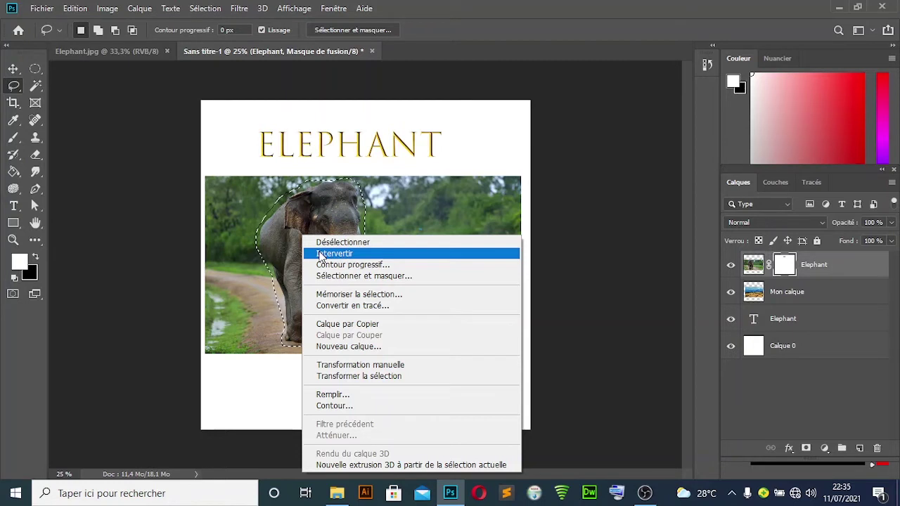
left_click(320, 256)
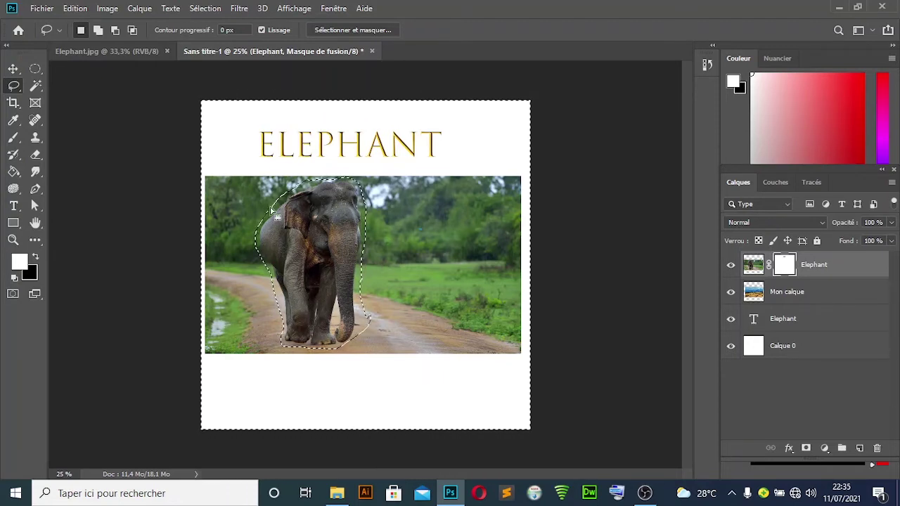
Step: Paint the mask black across the selected area around the elephant with the Brush, and deselect
left_click(12, 138)
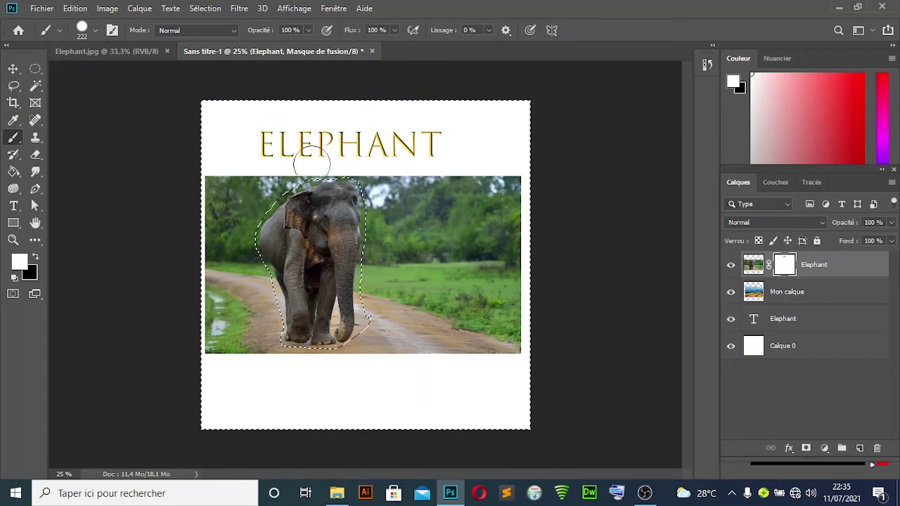
left_click(36, 256)
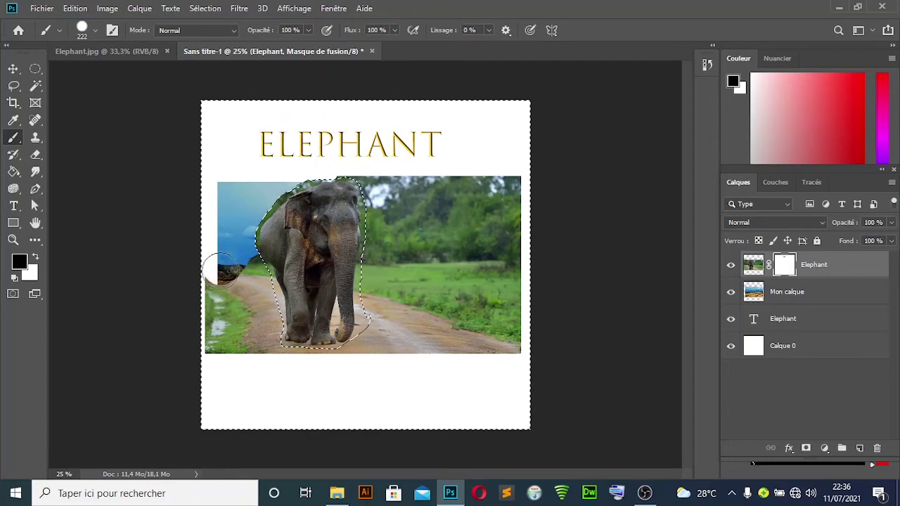
mouse_move(220, 271)
left_mouse_down()
mouse_move(318, 208)
mouse_move(287, 258)
mouse_move(275, 302)
mouse_move(313, 292)
mouse_move(246, 363)
mouse_move(249, 333)
mouse_move(232, 364)
mouse_move(222, 355)
mouse_move(419, 367)
mouse_move(408, 362)
mouse_move(487, 314)
mouse_move(368, 342)
mouse_move(536, 347)
mouse_move(519, 351)
mouse_move(514, 270)
mouse_move(508, 308)
mouse_move(523, 183)
mouse_move(496, 231)
mouse_move(499, 200)
mouse_move(476, 295)
mouse_move(419, 280)
mouse_move(336, 284)
mouse_move(395, 258)
mouse_move(360, 250)
mouse_move(433, 268)
mouse_move(364, 222)
mouse_move(395, 233)
mouse_move(470, 224)
mouse_move(475, 240)
mouse_move(455, 234)
mouse_move(504, 194)
mouse_move(494, 180)
mouse_move(485, 183)
mouse_move(475, 138)
mouse_move(435, 184)
mouse_move(317, 176)
left_mouse_up()
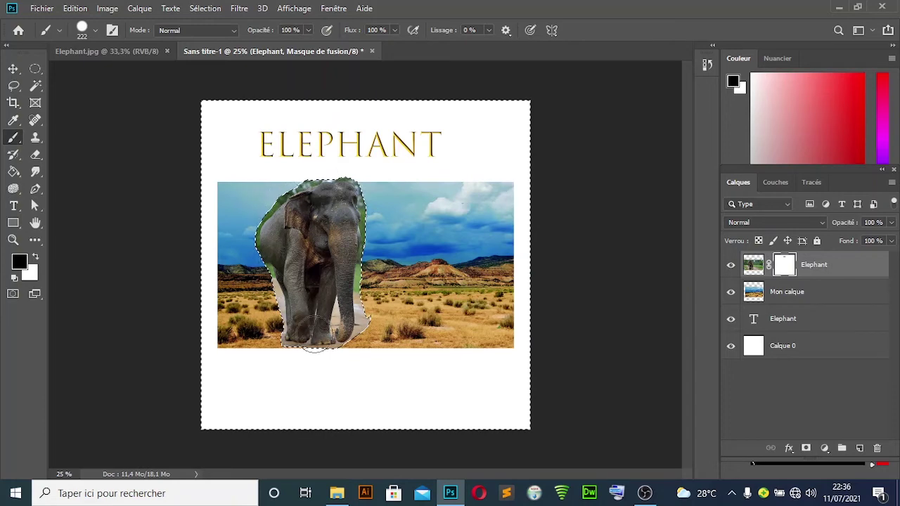
left_click_drag(314, 333, 347, 318)
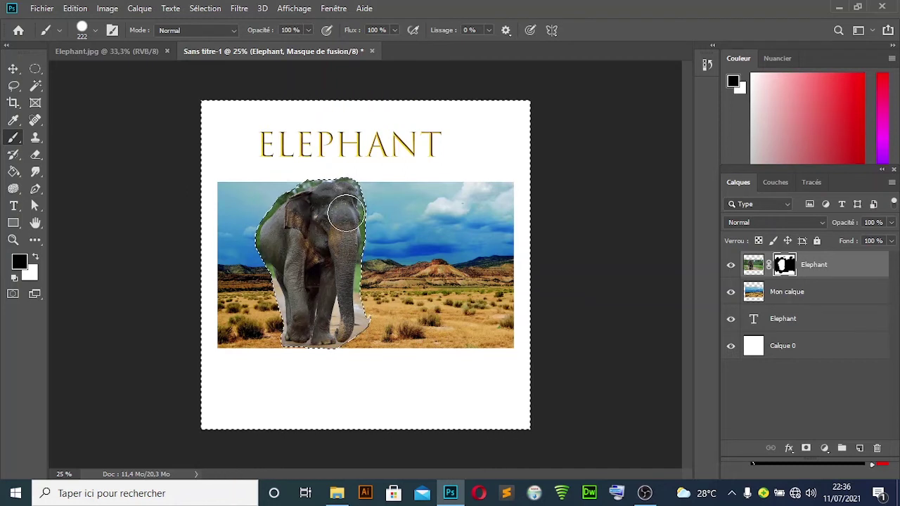
key("ctrl+d")
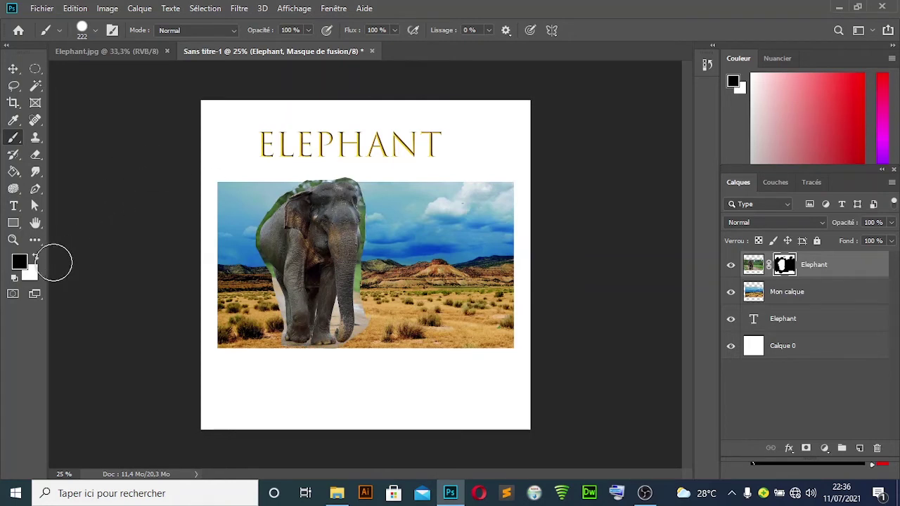
Step: Paint white on the Elephant layer's mask to bring back the whole forest photo
left_click(36, 258)
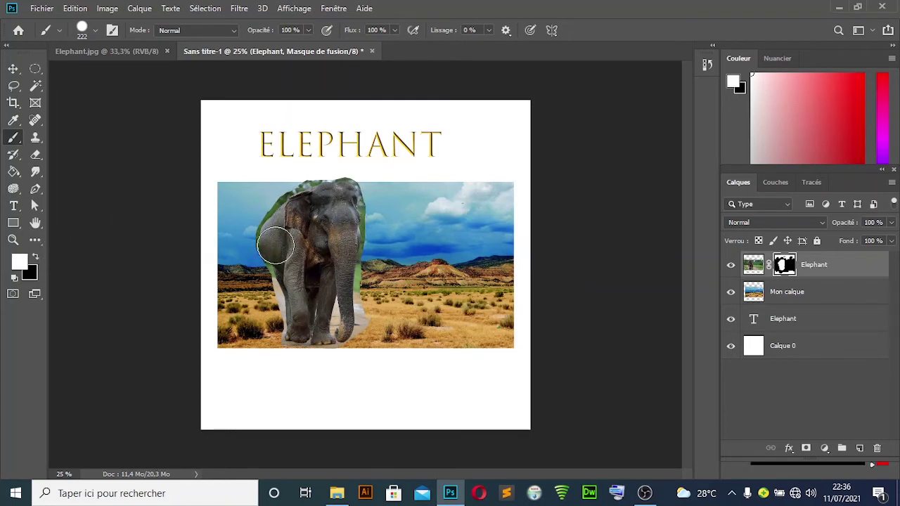
mouse_move(253, 218)
left_mouse_down()
mouse_move(280, 211)
mouse_move(264, 184)
mouse_move(201, 185)
mouse_move(201, 195)
mouse_move(251, 225)
mouse_move(217, 201)
mouse_move(225, 281)
mouse_move(204, 265)
mouse_move(199, 318)
mouse_move(262, 312)
mouse_move(215, 368)
mouse_move(279, 287)
mouse_move(331, 359)
mouse_move(372, 342)
mouse_move(468, 358)
mouse_move(338, 307)
mouse_move(426, 299)
mouse_move(524, 336)
mouse_move(504, 233)
mouse_move(478, 281)
mouse_move(452, 253)
mouse_move(383, 263)
mouse_move(365, 281)
mouse_move(352, 207)
mouse_move(364, 226)
mouse_move(327, 160)
mouse_move(322, 172)
mouse_move(415, 189)
mouse_move(503, 189)
mouse_move(436, 225)
left_mouse_up()
key("v")
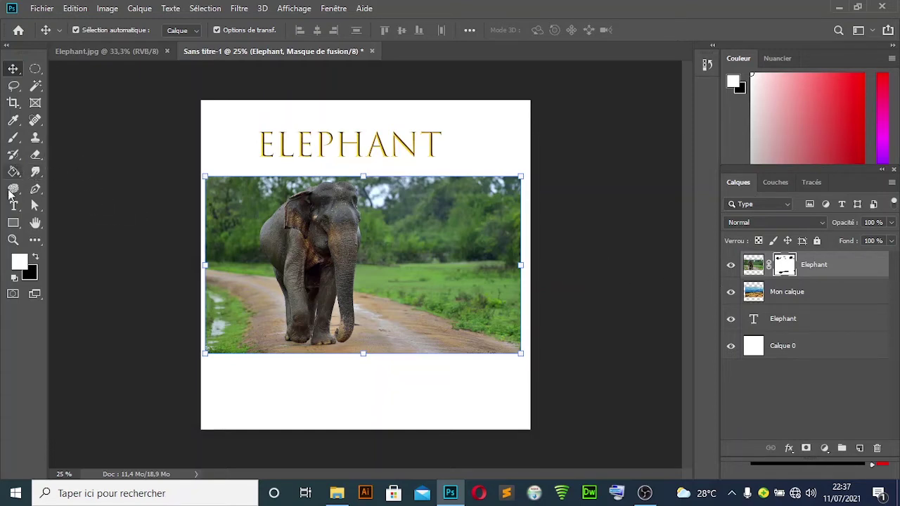
Step: Paint a black slanted stroke on the mask beside the elephant, from the photo's upper edge to its lower edge
left_click(14, 138)
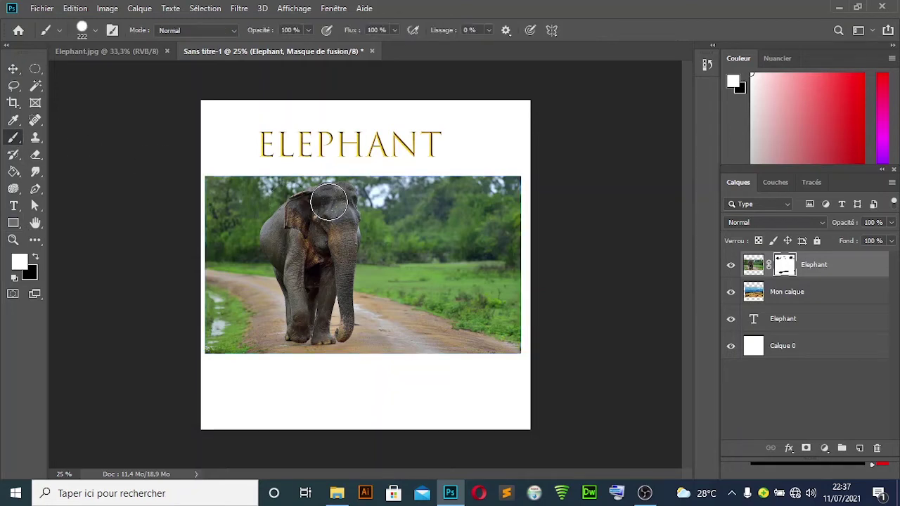
left_click(36, 257)
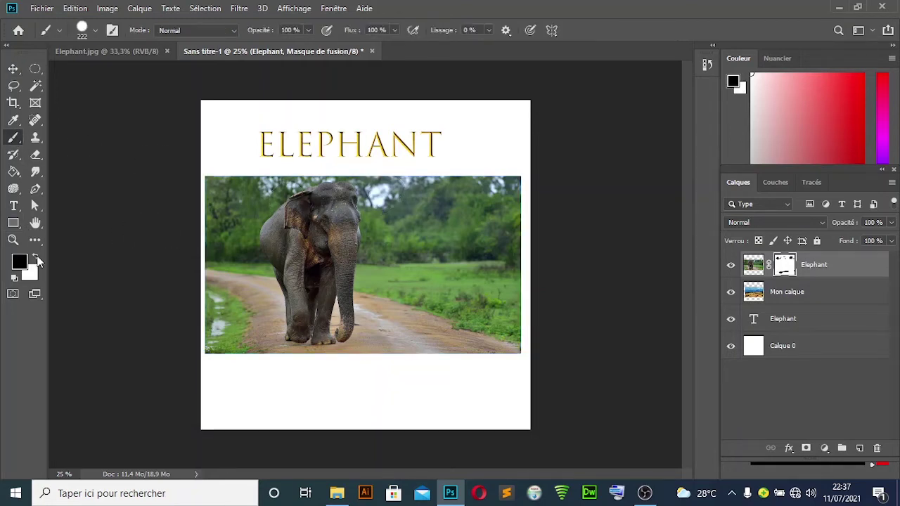
mouse_move(391, 184)
left_mouse_down()
mouse_move(426, 294)
mouse_move(422, 243)
mouse_move(440, 362)
left_mouse_up()
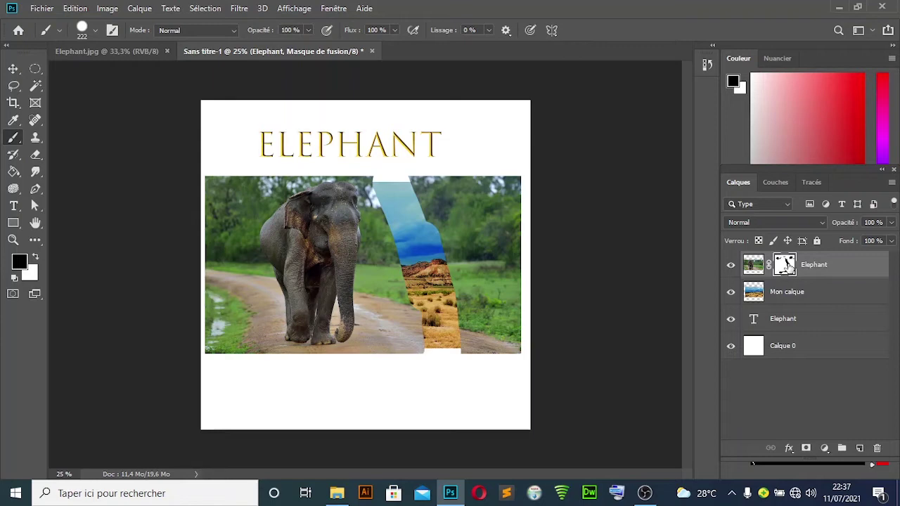
Step: Delete the Elephant layer's mask without applying it, and undo the deletion
left_click_drag(790, 271, 882, 451)
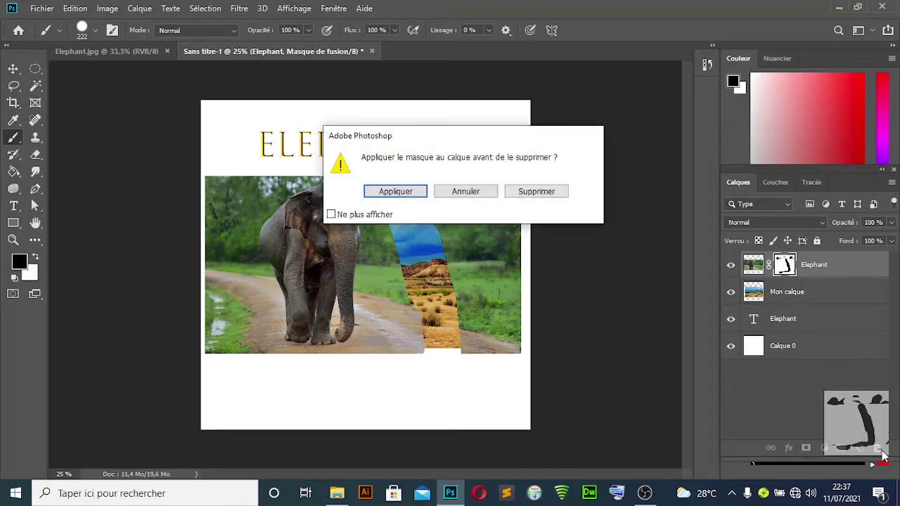
left_click(538, 198)
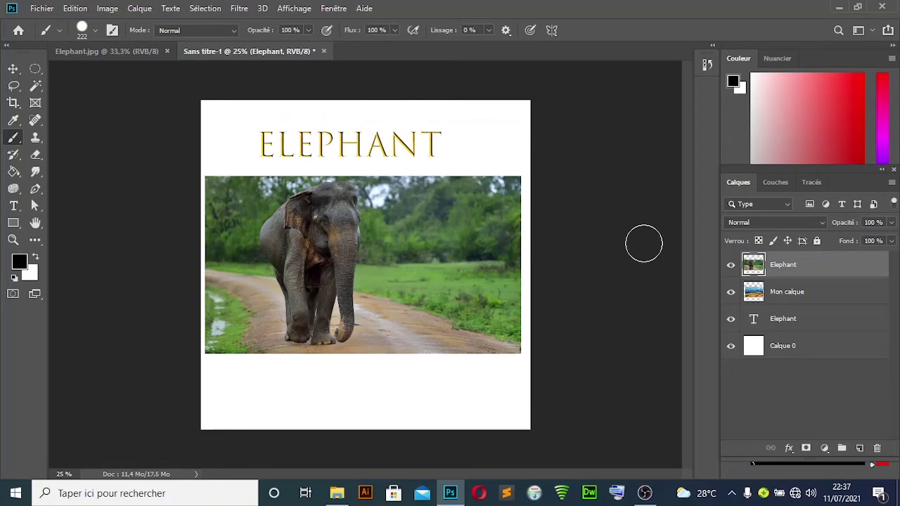
key("ctrl+z")
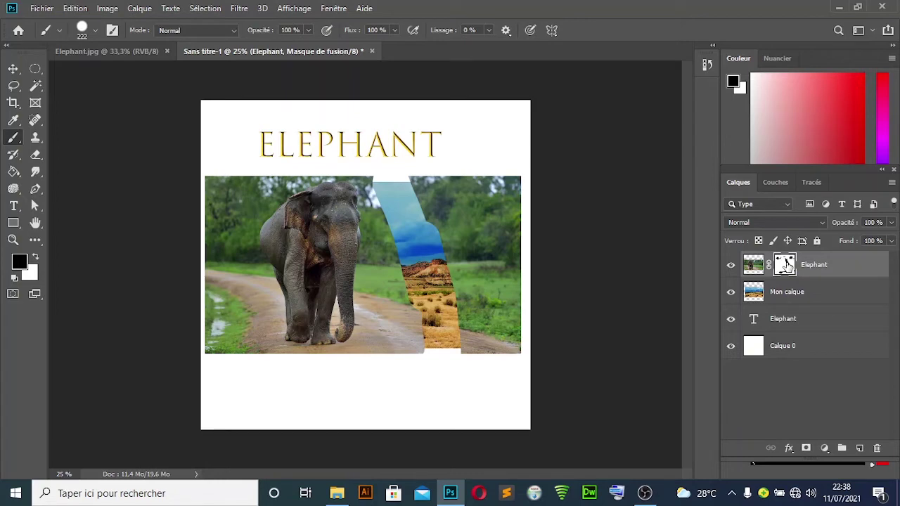
Step: Remove the Elephant layer's mask while applying it permanently to the photo
left_click_drag(786, 264, 884, 454)
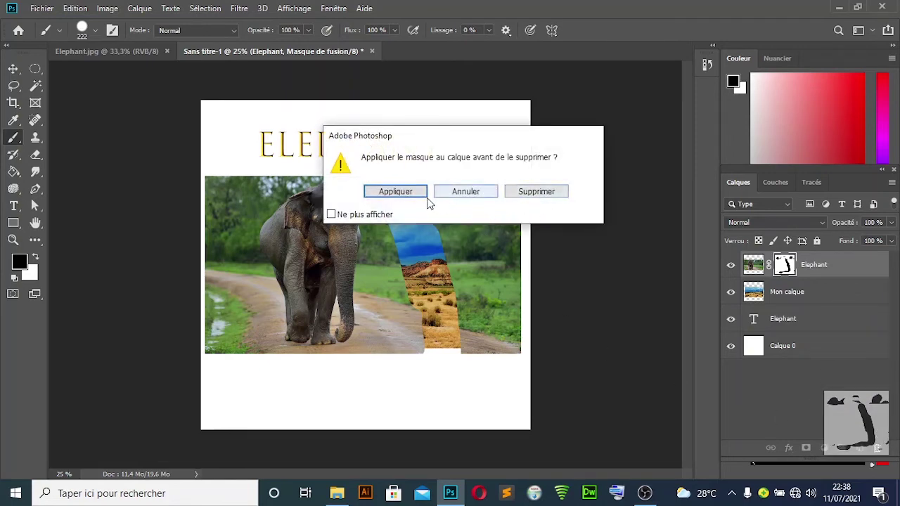
left_click(404, 194)
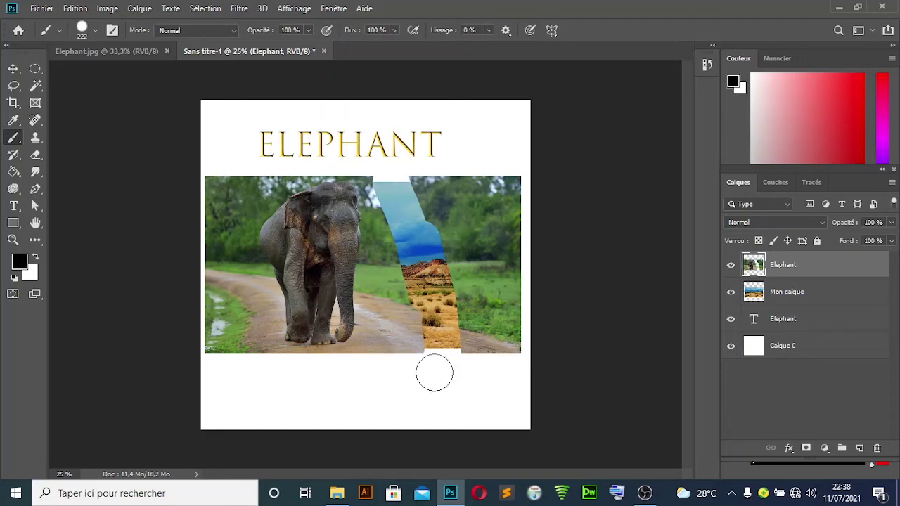
Step: Select the ELEPHANT title text layer on the canvas with the Move tool
left_click(15, 69)
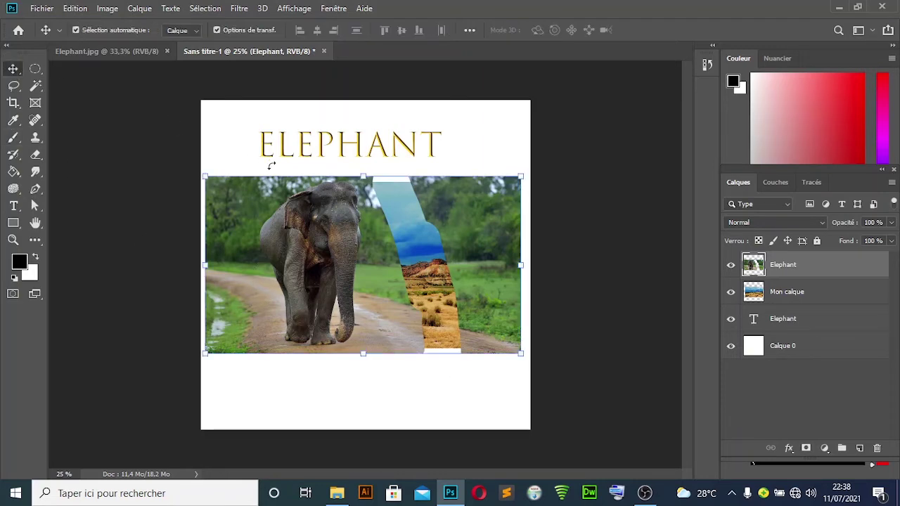
left_click(333, 8)
left_click(384, 150)
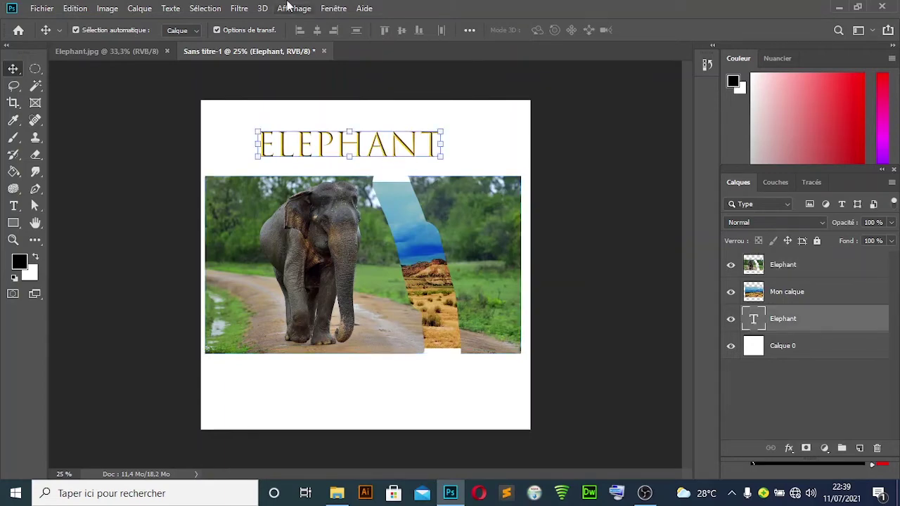
Step: Underline the ELEPHANT title, trying strikethrough on it as well and removing the strikethrough again
left_click(333, 7)
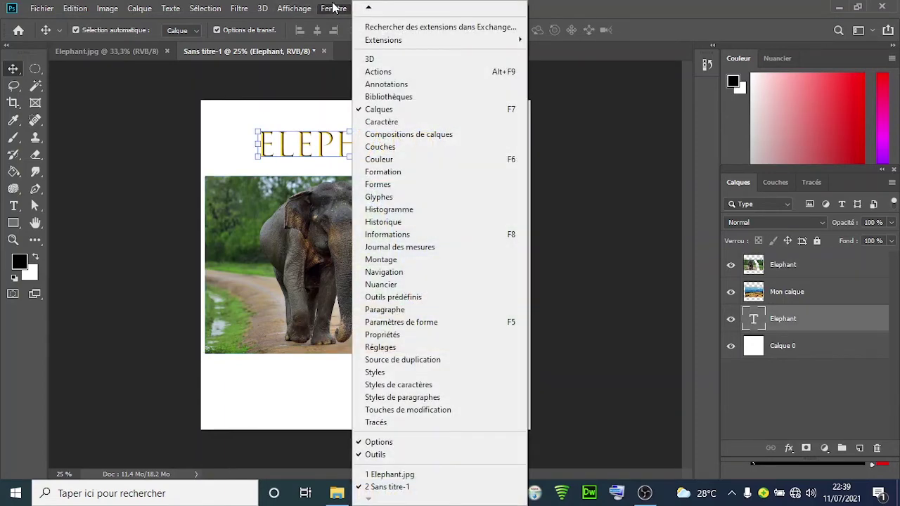
left_click(415, 123)
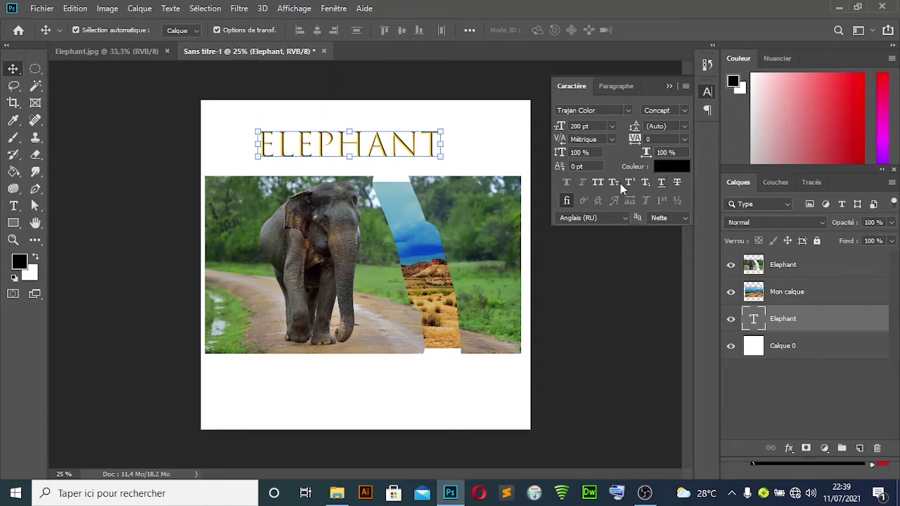
left_click(676, 183)
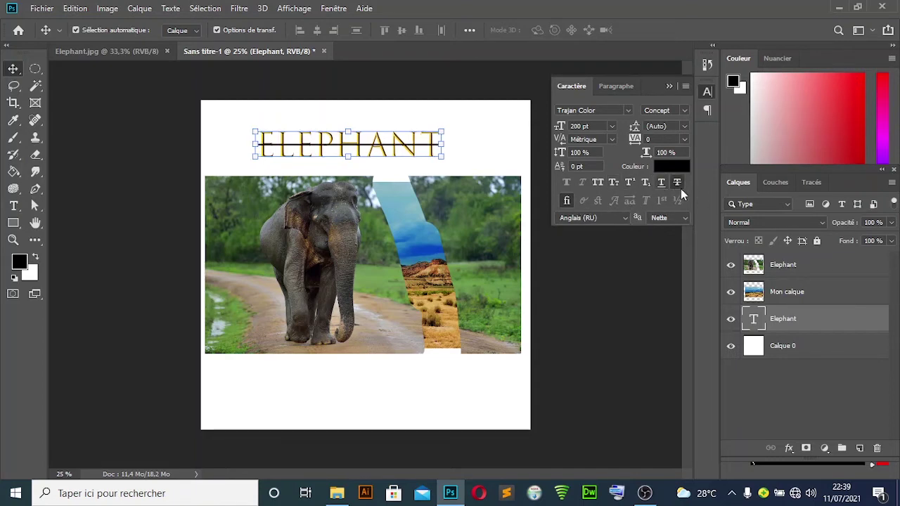
left_click(659, 184)
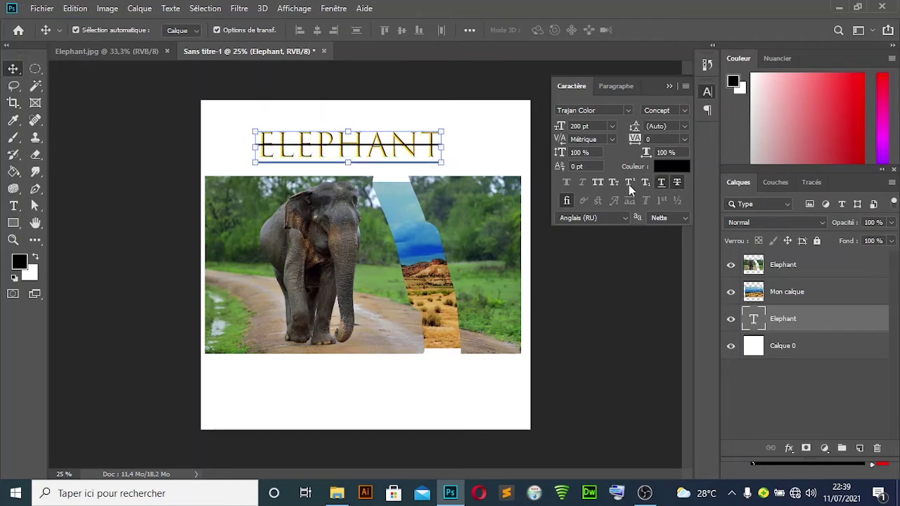
left_click(676, 183)
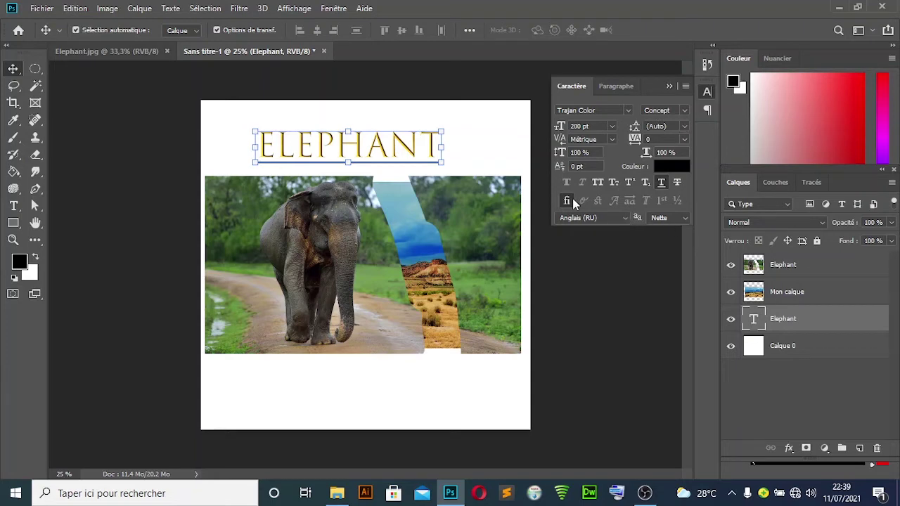
left_click(670, 86)
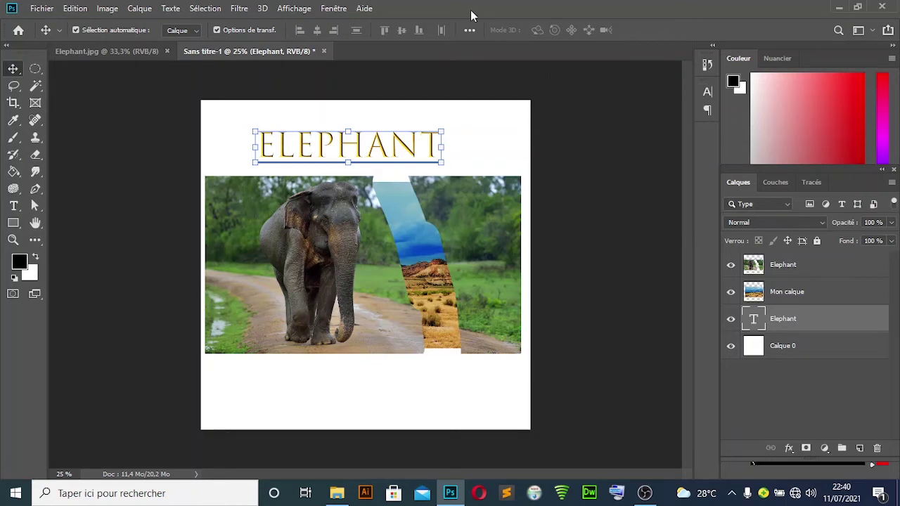
Step: Set the foreground colour to bright red, trying a few lighter pinkish reds first
left_click(335, 8)
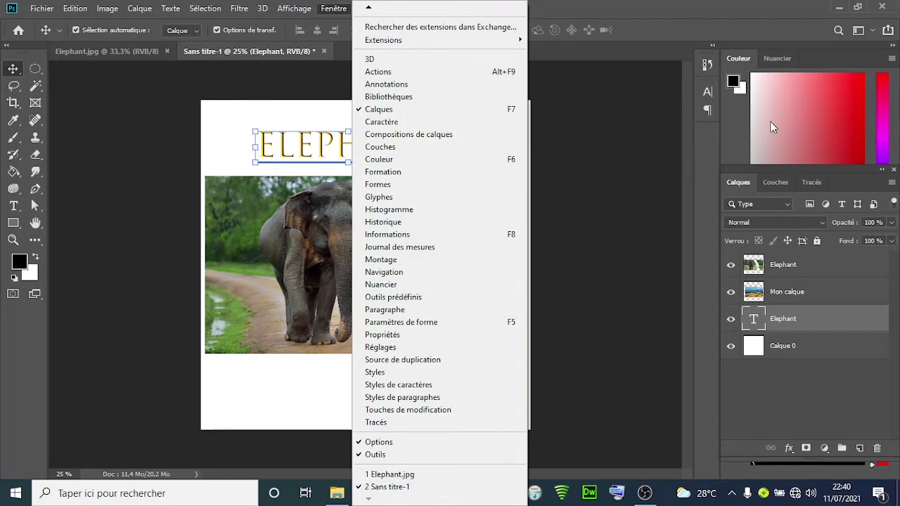
left_click(808, 119)
left_click(800, 107)
left_click(822, 103)
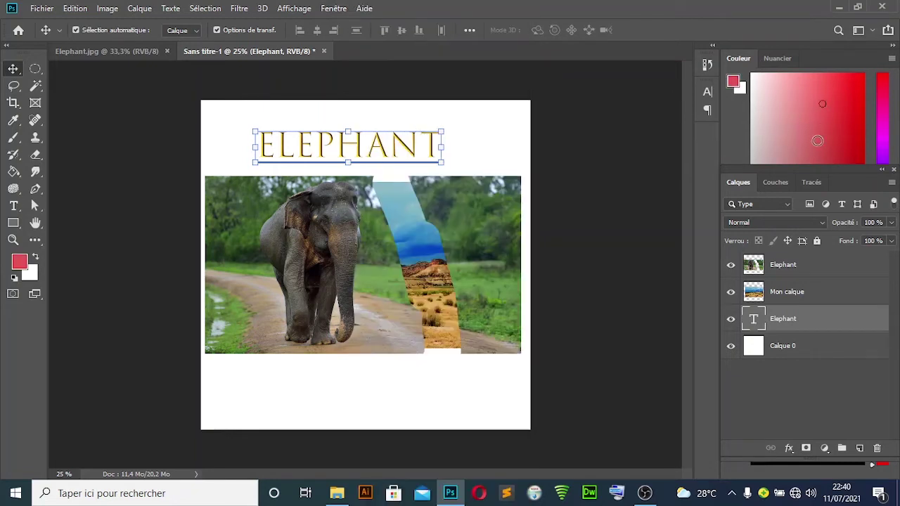
left_click(863, 82)
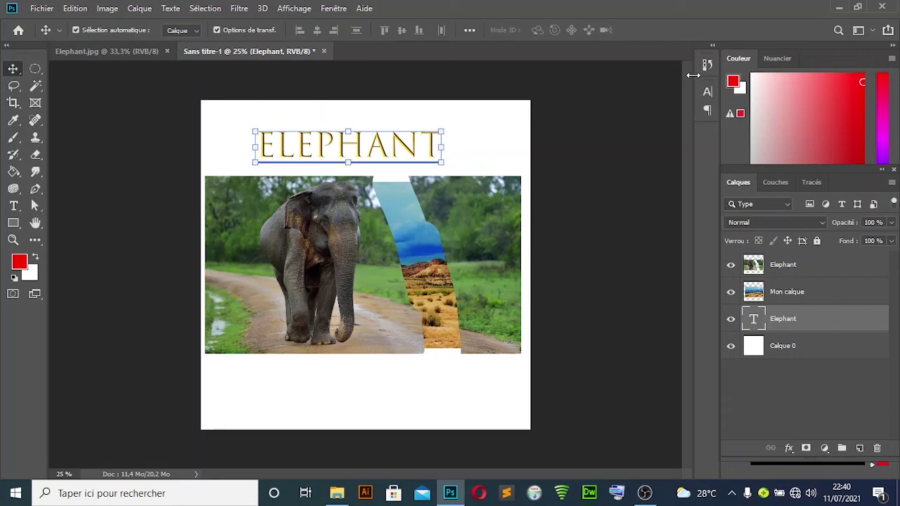
Step: Display the document's history, enlarge its list and look back to the earliest recorded states
left_click(333, 8)
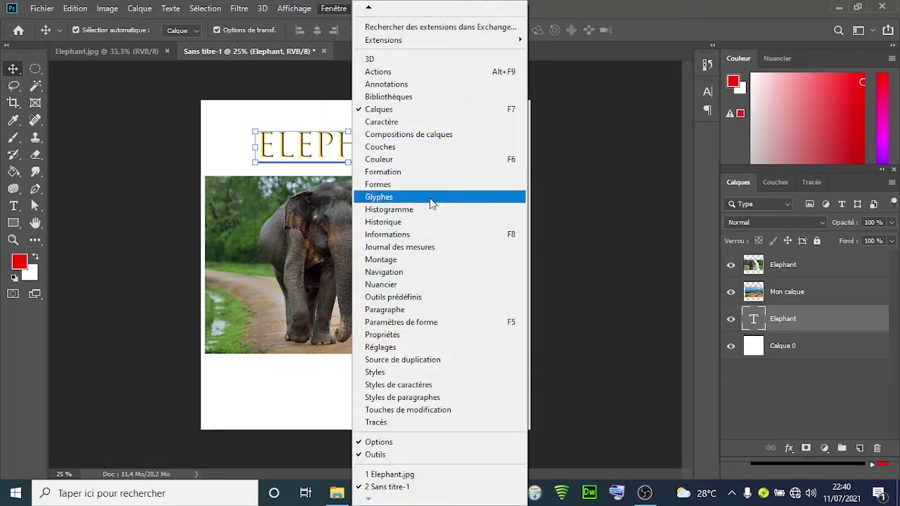
left_click(458, 227)
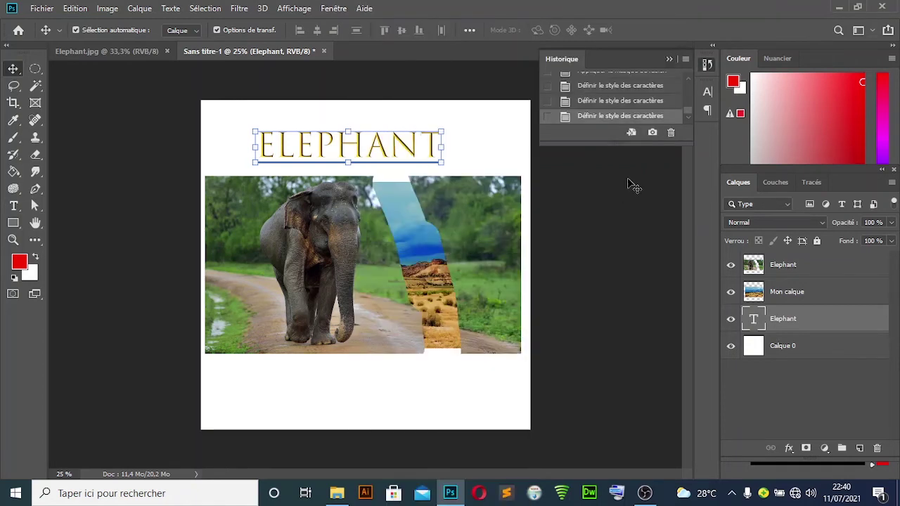
left_click_drag(687, 156, 696, 309)
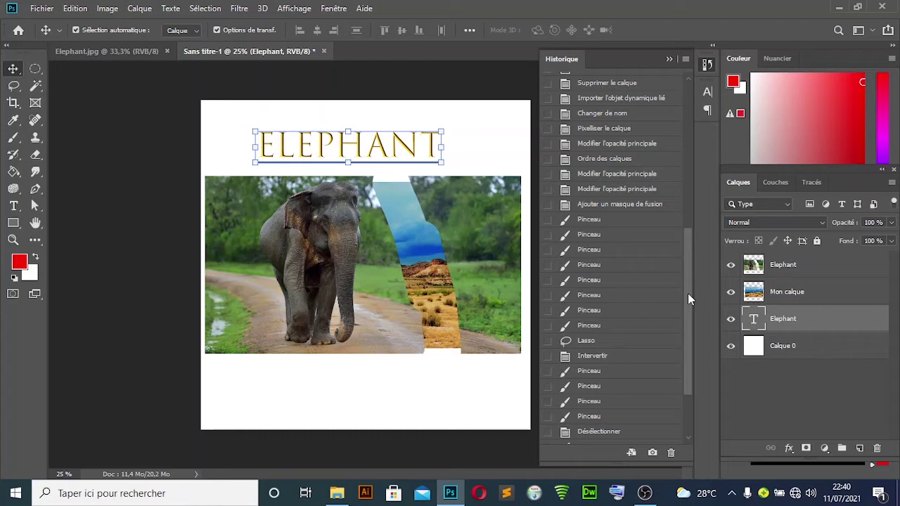
left_click_drag(687, 293, 685, 141)
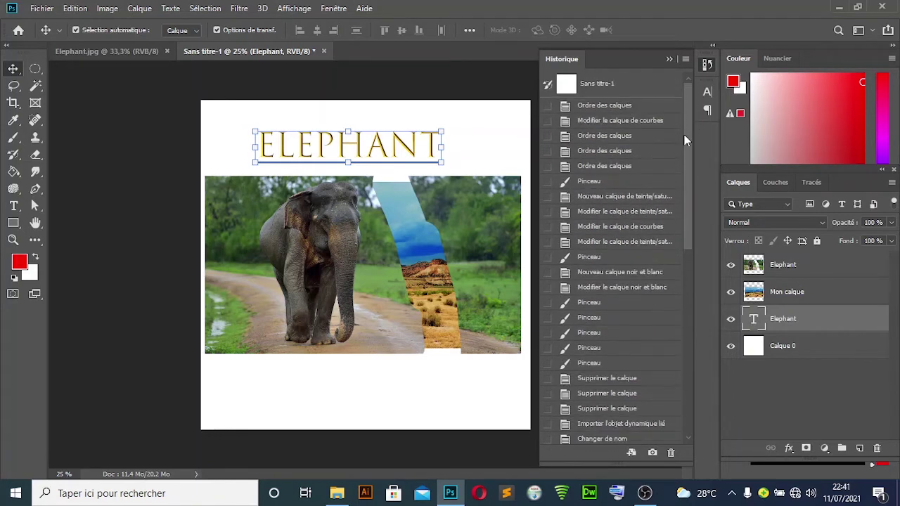
Step: Return the document to the last early hue/saturation modification in the history, and restore the most recent state
left_click(603, 243)
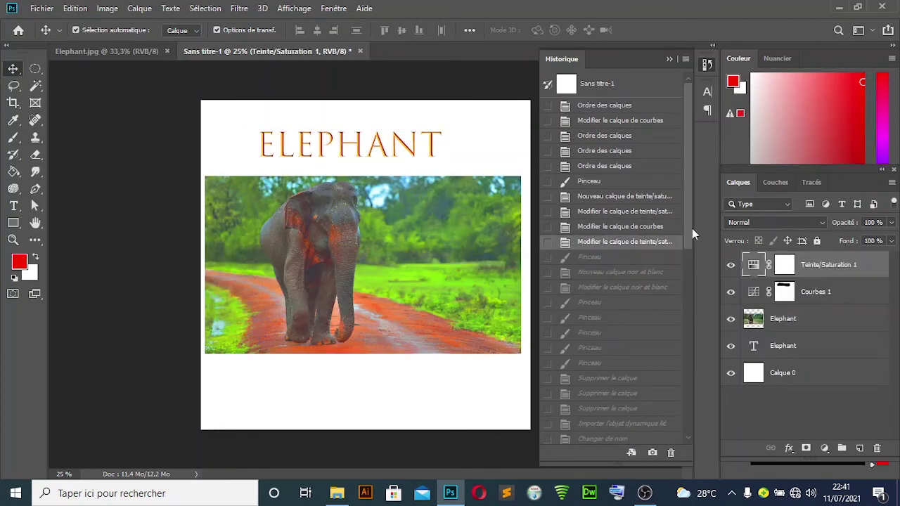
left_click_drag(688, 229, 668, 186)
left_click_drag(686, 232, 679, 476)
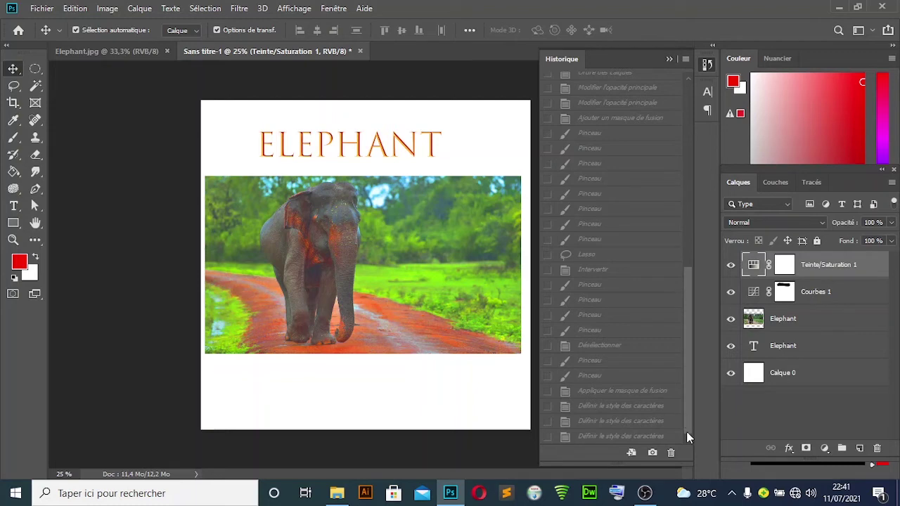
left_click(622, 437)
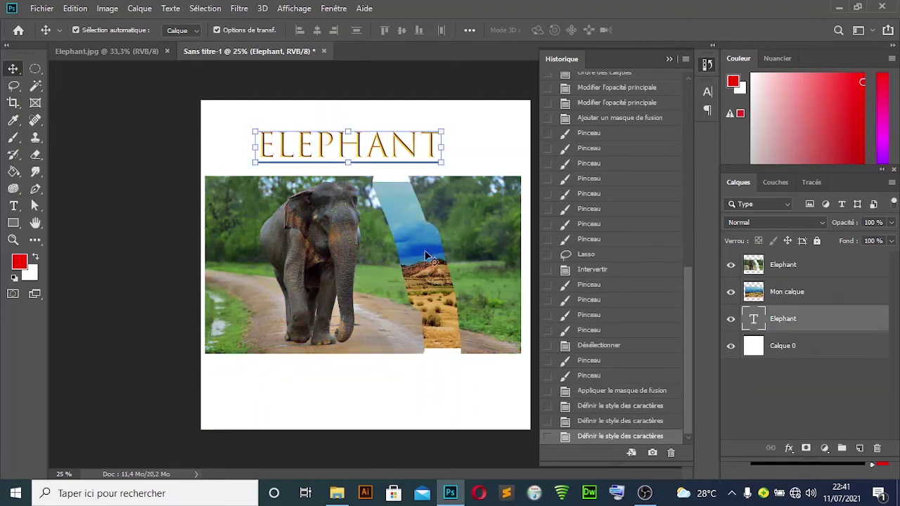
Step: Step the document back through its history to the first brush stroke after Désélectionner, and select the white Calque 0 layer
left_click(616, 421)
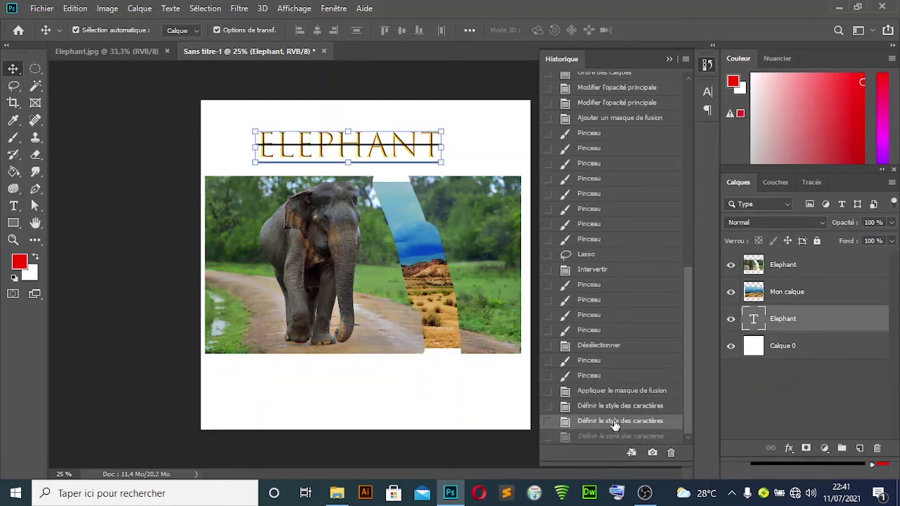
left_click(616, 407)
left_click(615, 391)
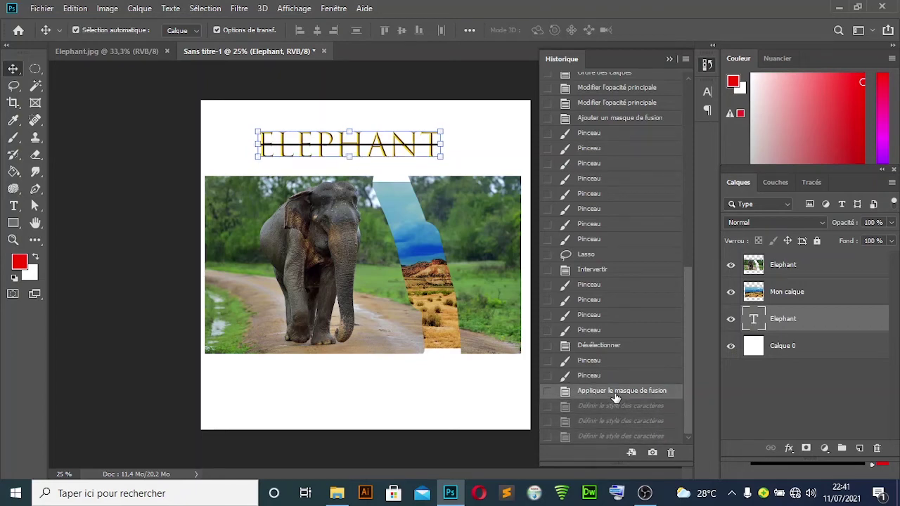
left_click(608, 360)
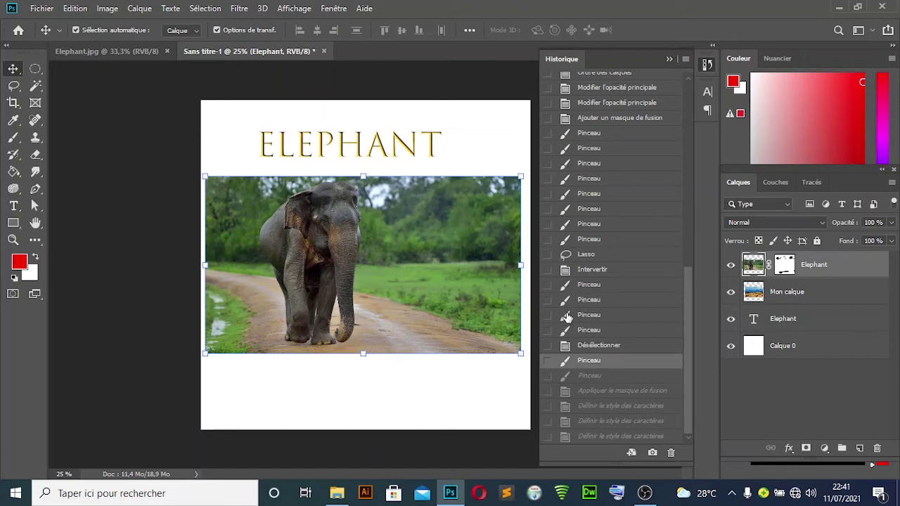
left_click(505, 390)
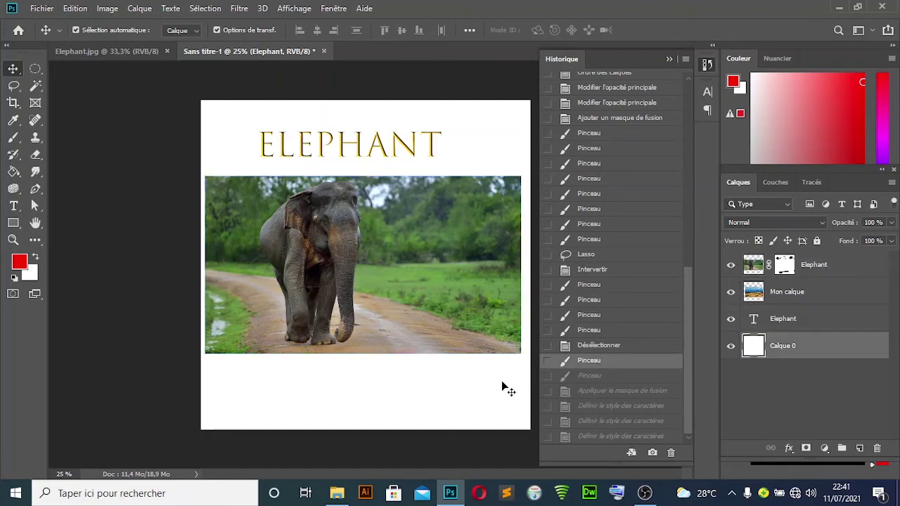
left_click(670, 59)
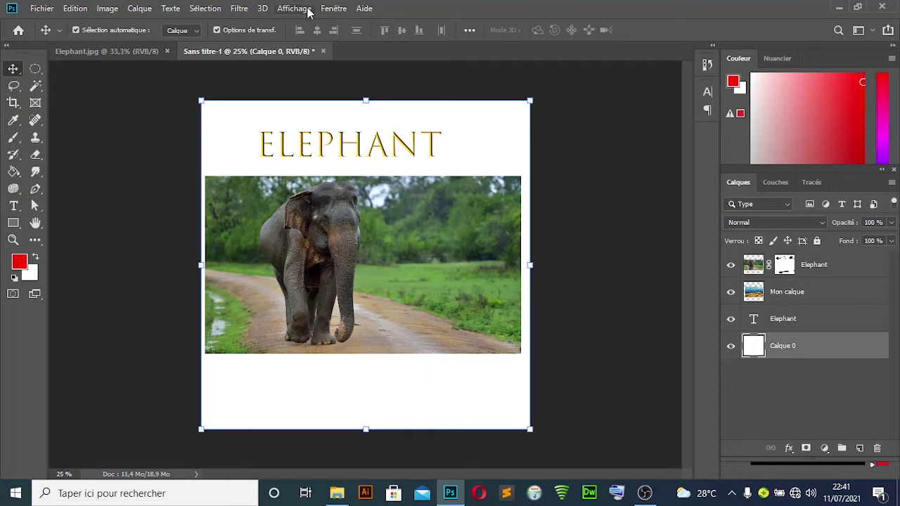
Step: Show the rulers and place a horizontal guide across the elephant's head and a vertical guide through its body
left_click(308, 13)
mouse_move(315, 25)
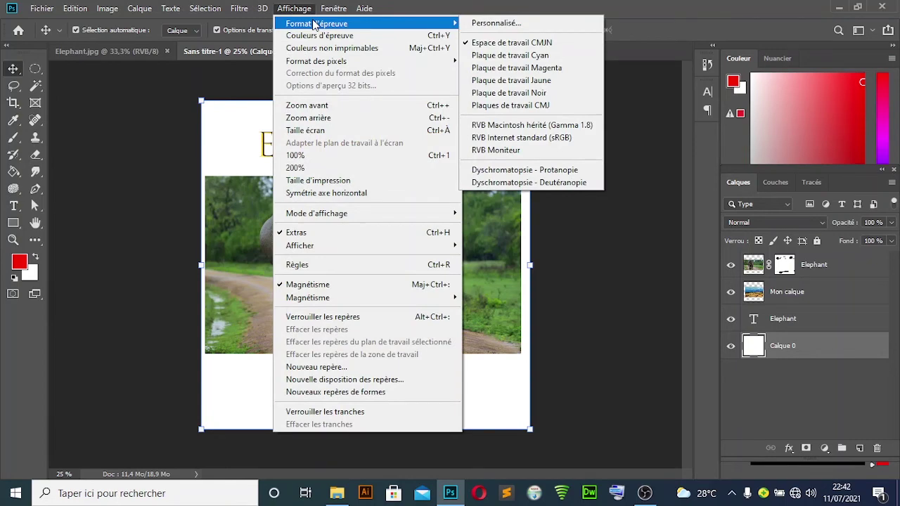
mouse_move(350, 214)
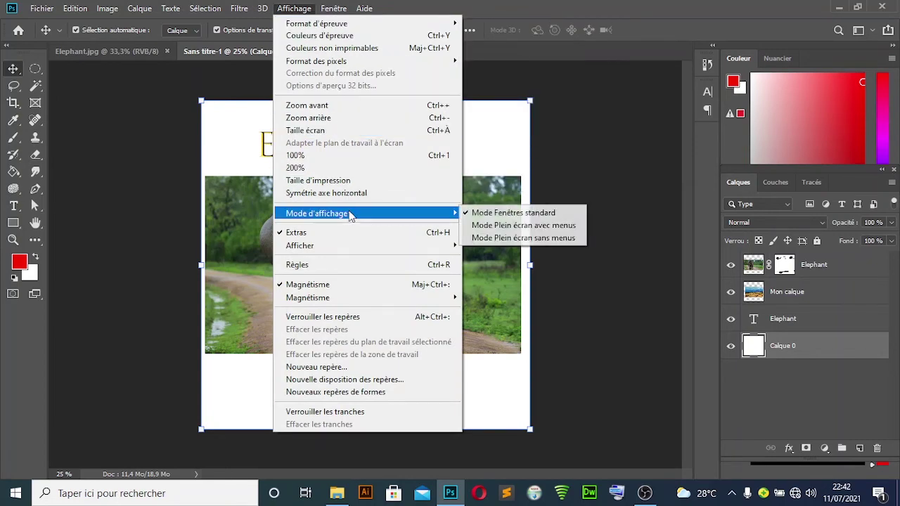
left_click(356, 266)
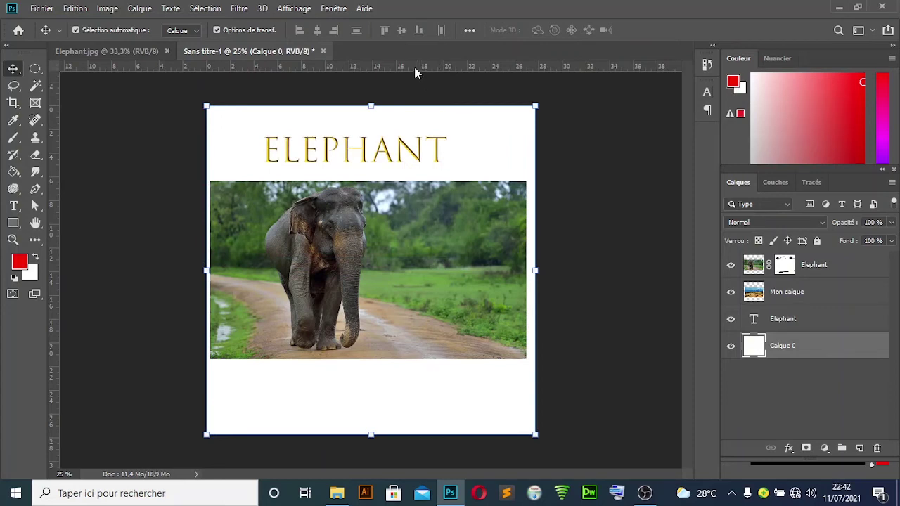
left_click_drag(415, 73, 424, 234)
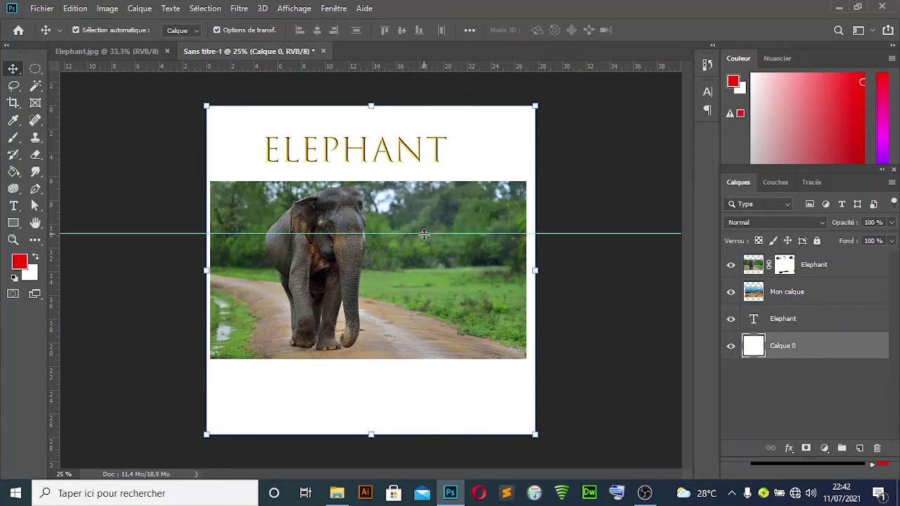
left_click_drag(55, 281, 319, 310)
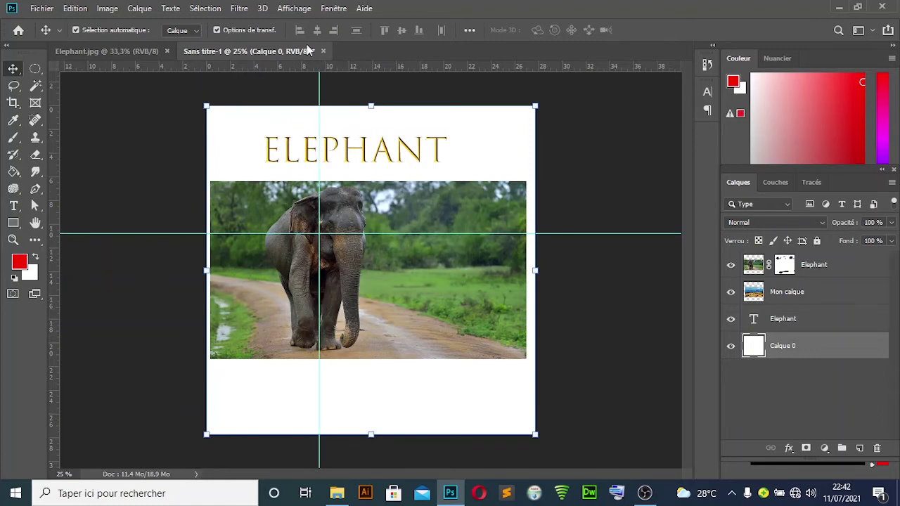
Step: Clear all guides from the document, and toggle the rulers off and back on
left_click(308, 7)
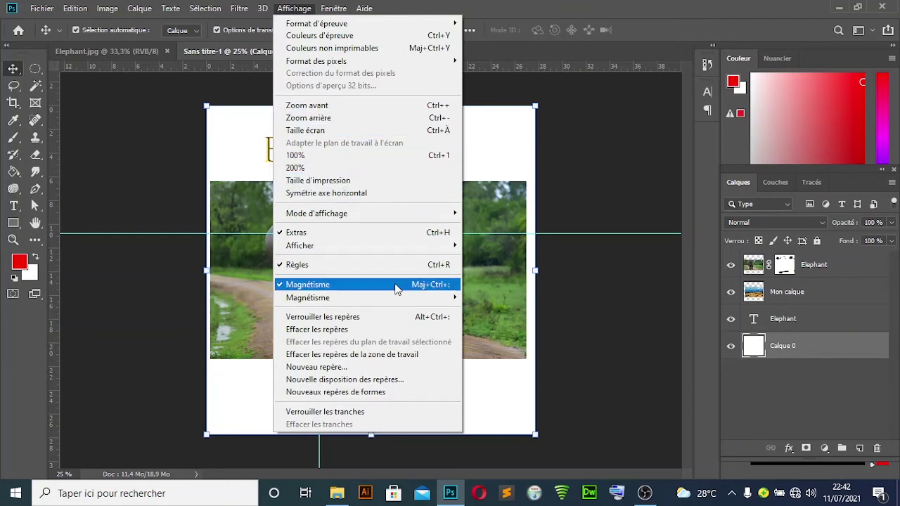
left_click(409, 332)
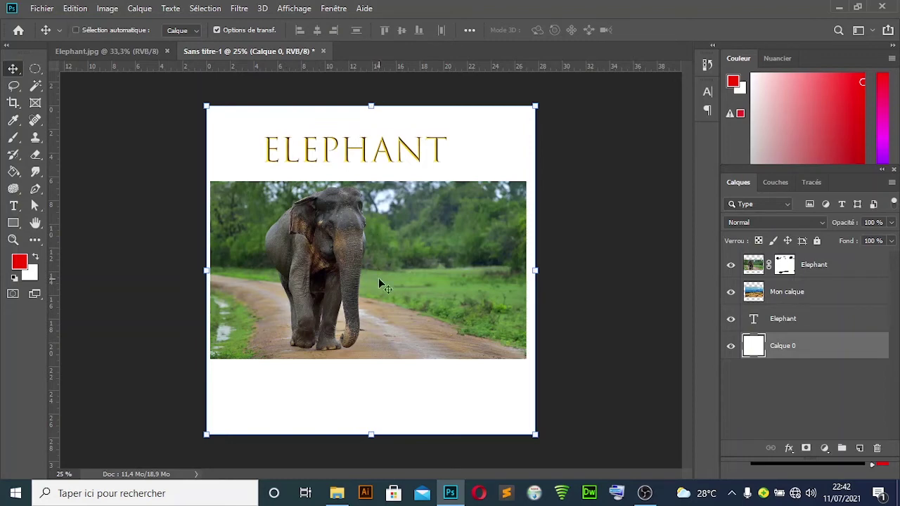
key("ctrl+r")
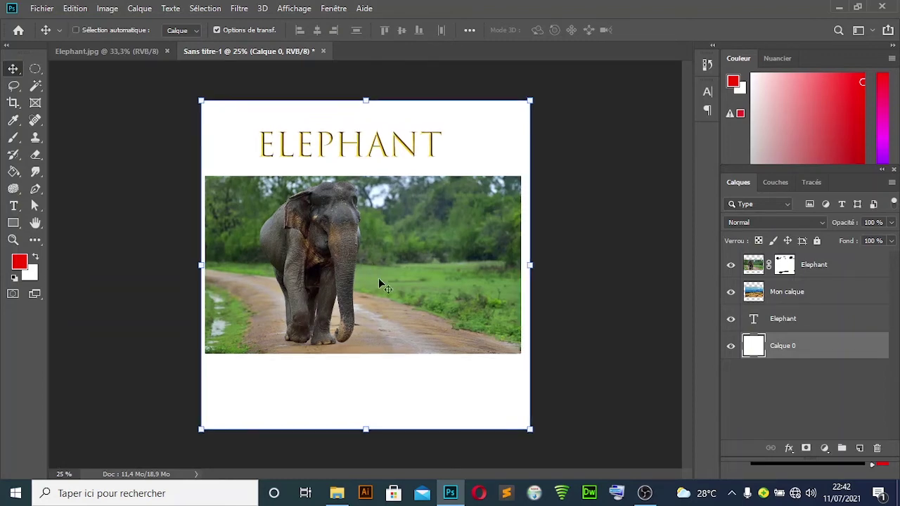
key("ctrl+r")
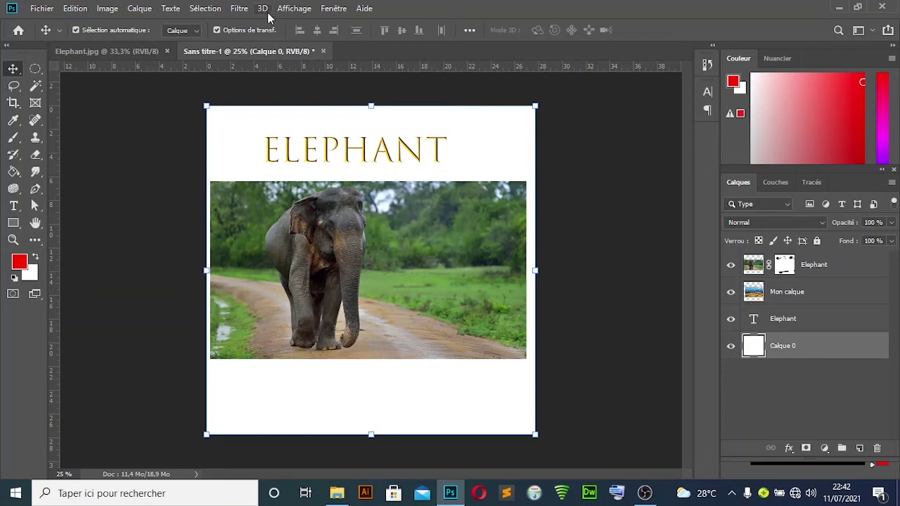
Step: Delete the Elephant layer's mask without applying it to the photo
left_click(240, 9)
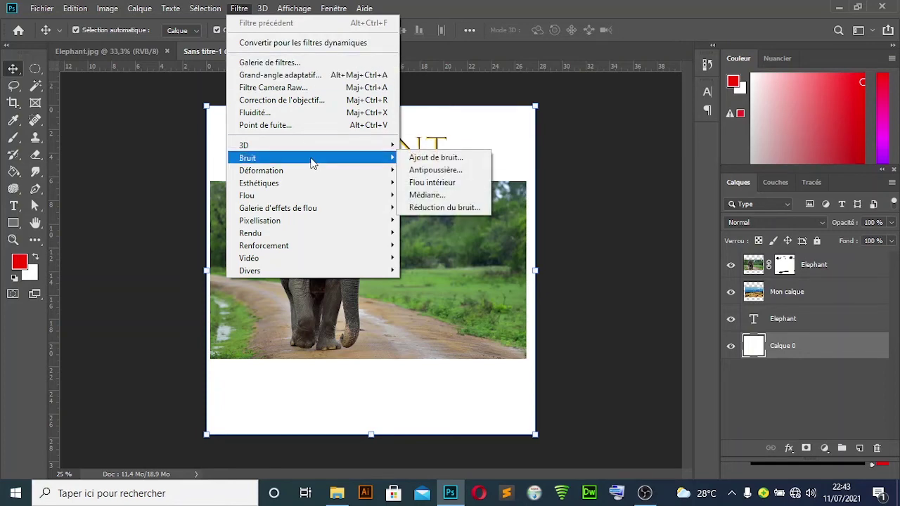
left_click(784, 265)
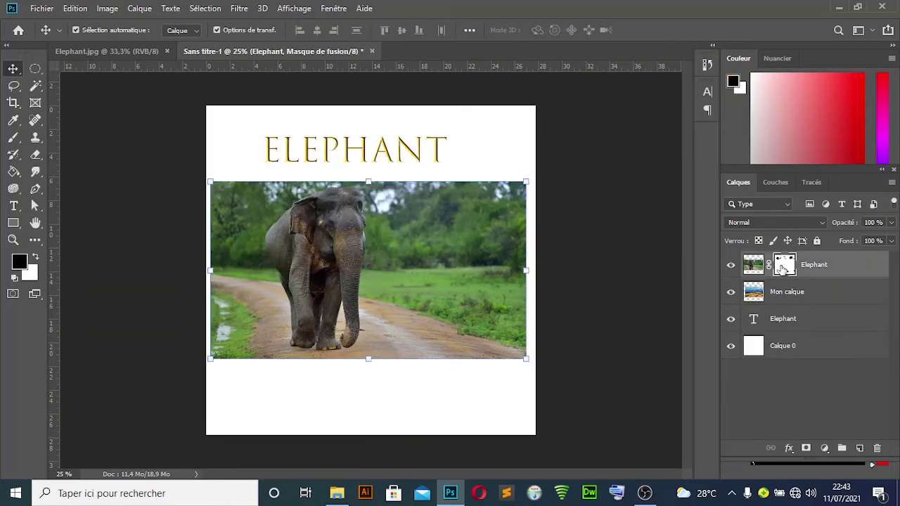
left_click_drag(784, 267, 877, 448)
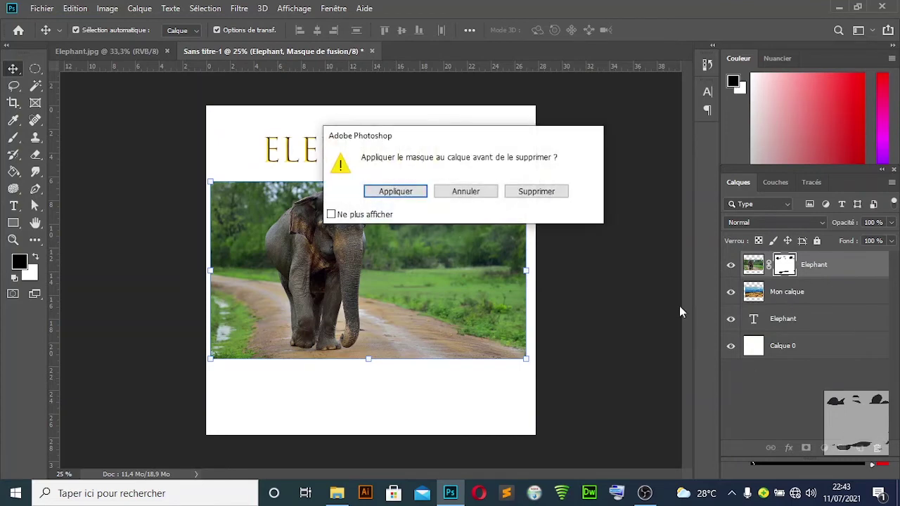
left_click(536, 194)
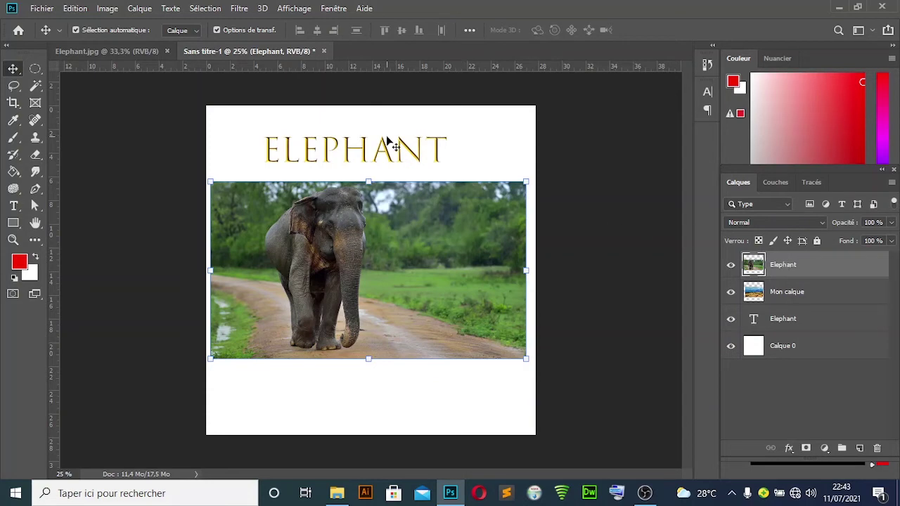
Step: Add uniform noise of 30.46% to the Elephant layer, trying stronger amounts and comparing with the preview off
left_click(239, 9)
mouse_move(334, 163)
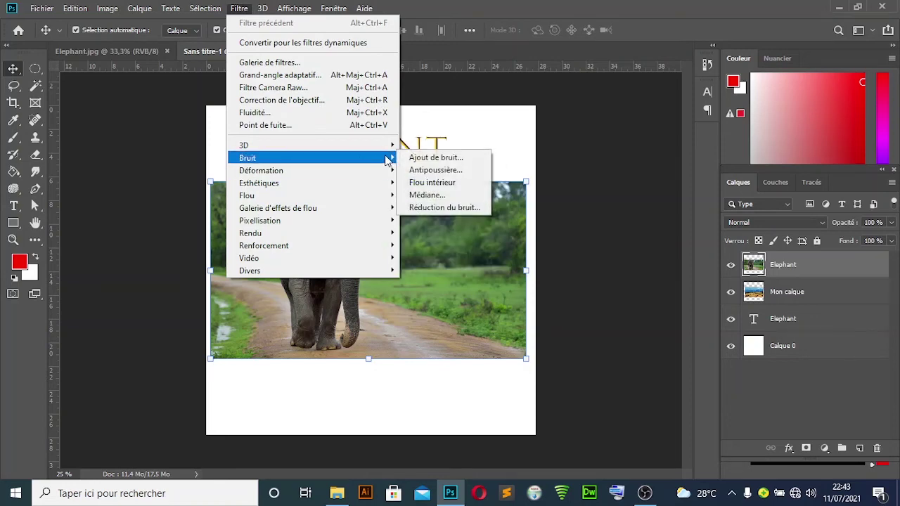
left_click(442, 157)
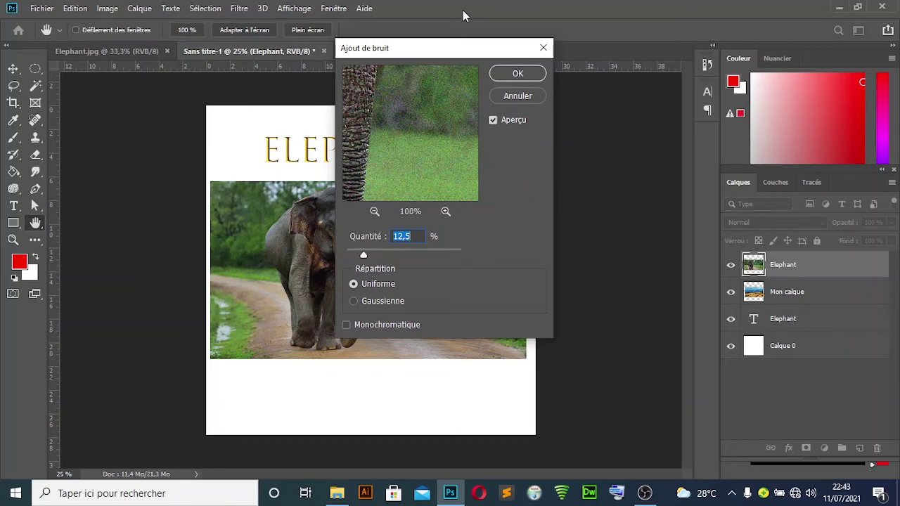
left_click_drag(447, 53, 621, 47)
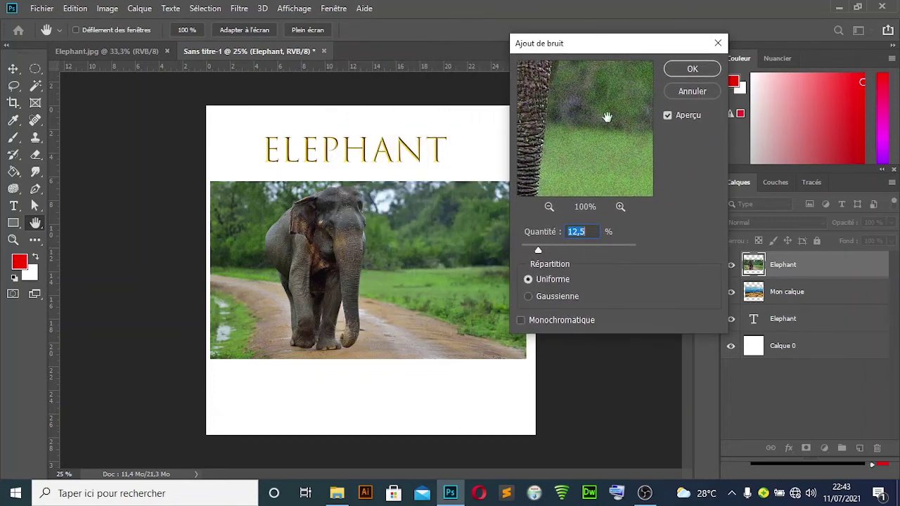
left_click_drag(537, 249, 597, 251)
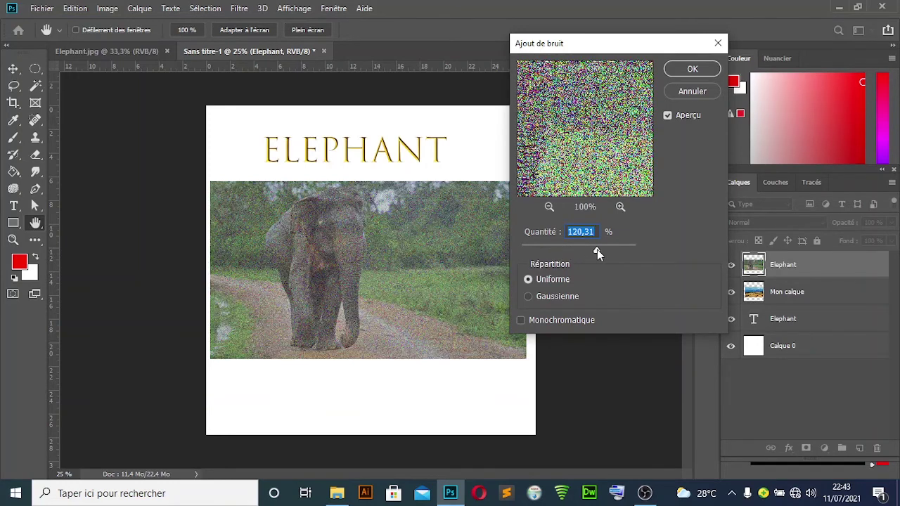
left_click(668, 115)
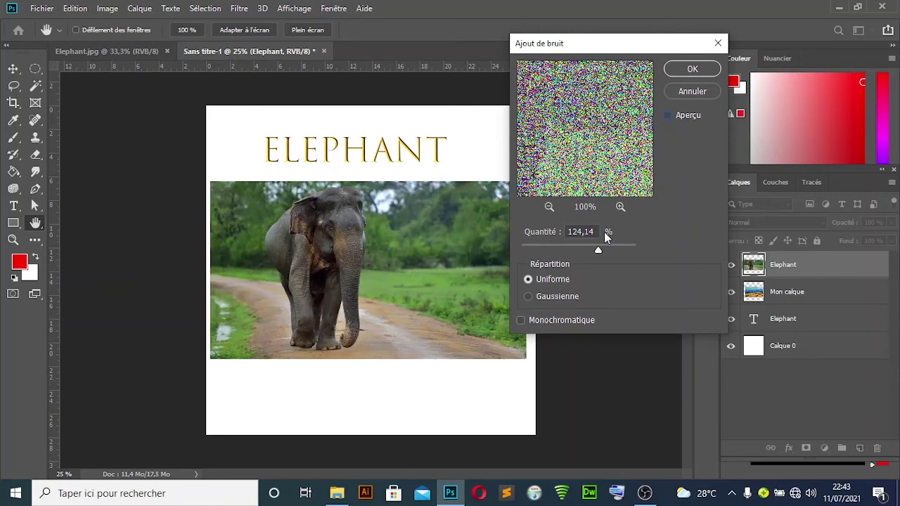
left_click_drag(599, 252, 556, 251)
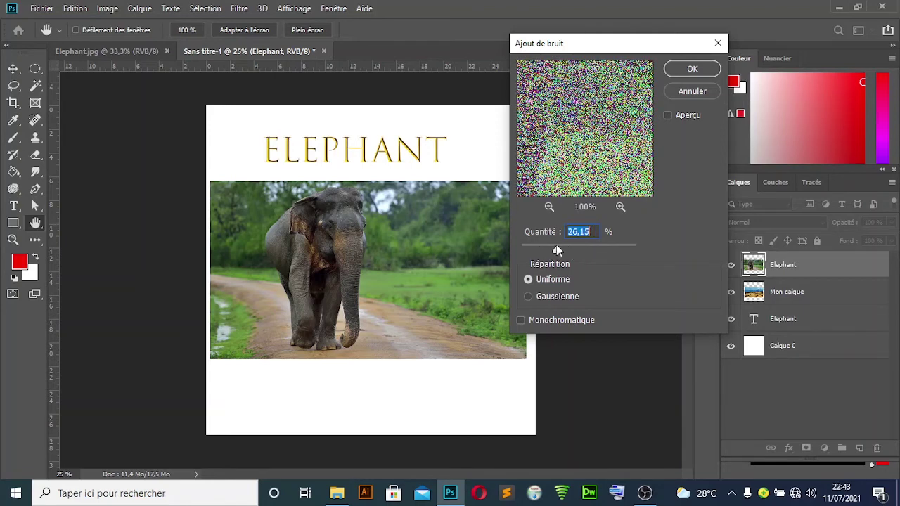
left_click(668, 114)
mouse_move(557, 251)
left_mouse_down()
mouse_move(573, 256)
mouse_move(558, 253)
left_mouse_up()
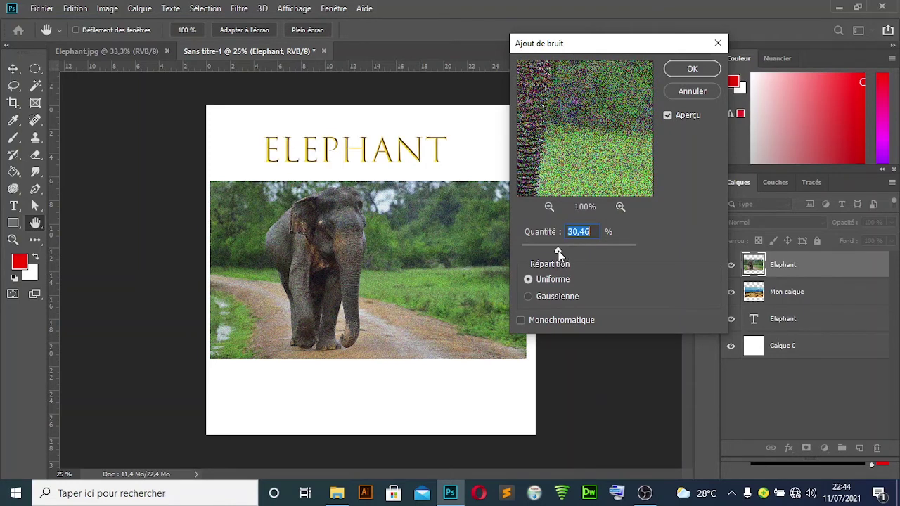
left_click(701, 73)
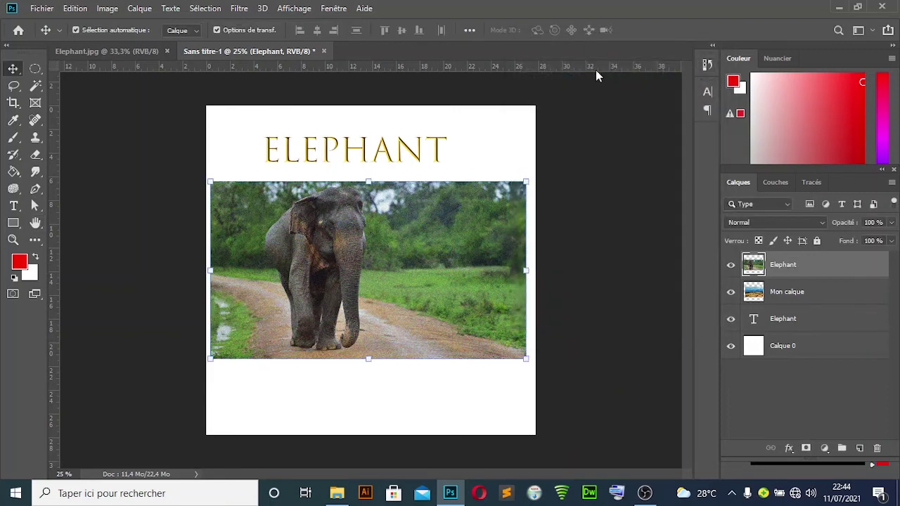
Step: Apply a Gaussian blur with a radius of 0.1 pixels to the Elephant layer
left_click(241, 8)
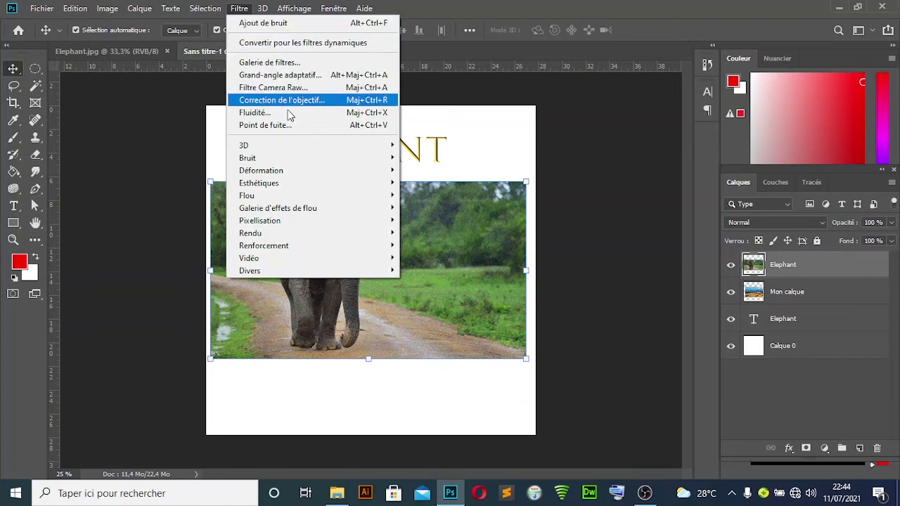
mouse_move(305, 149)
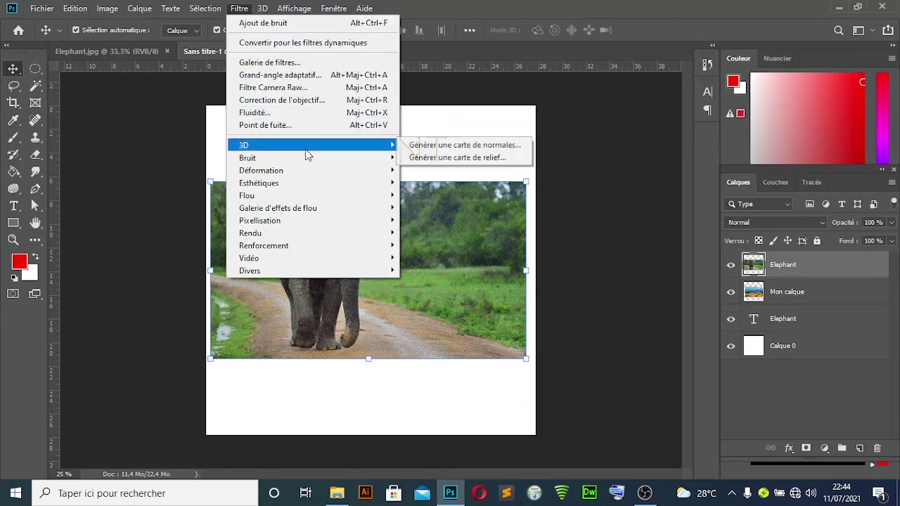
mouse_move(320, 197)
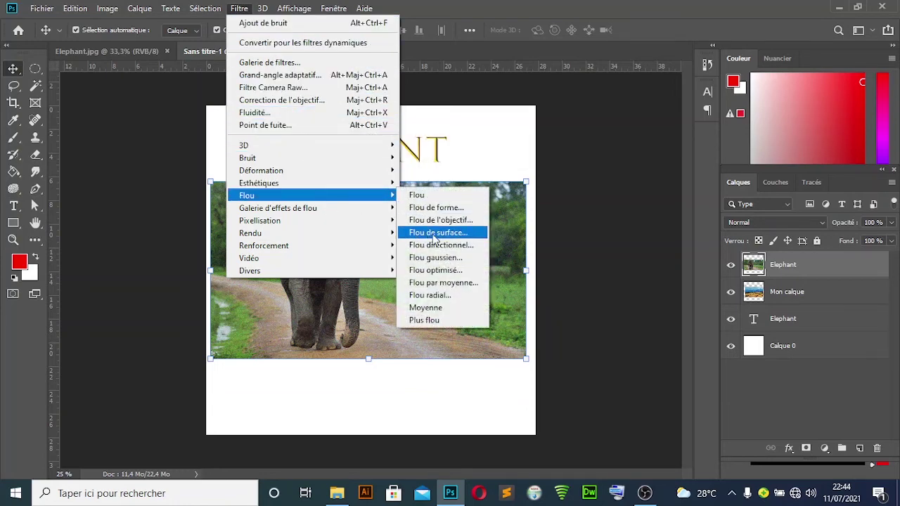
left_click(447, 258)
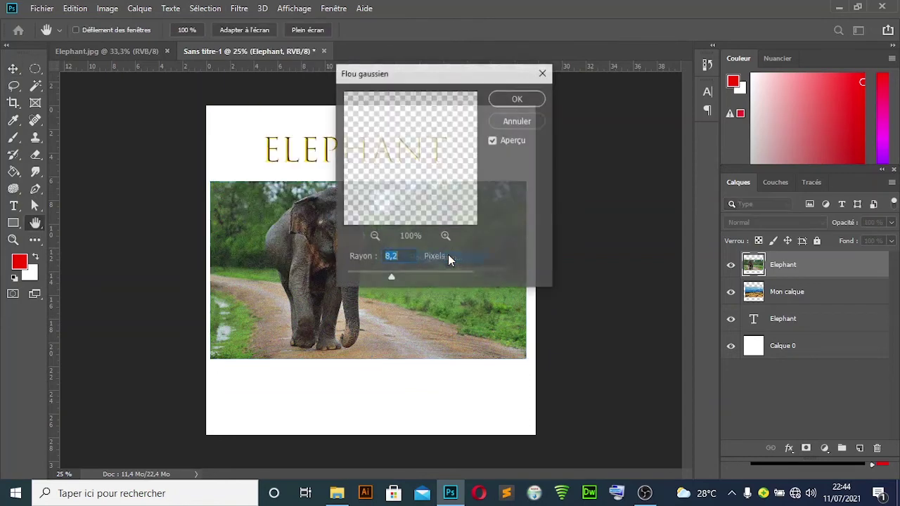
left_click_drag(393, 280, 345, 275)
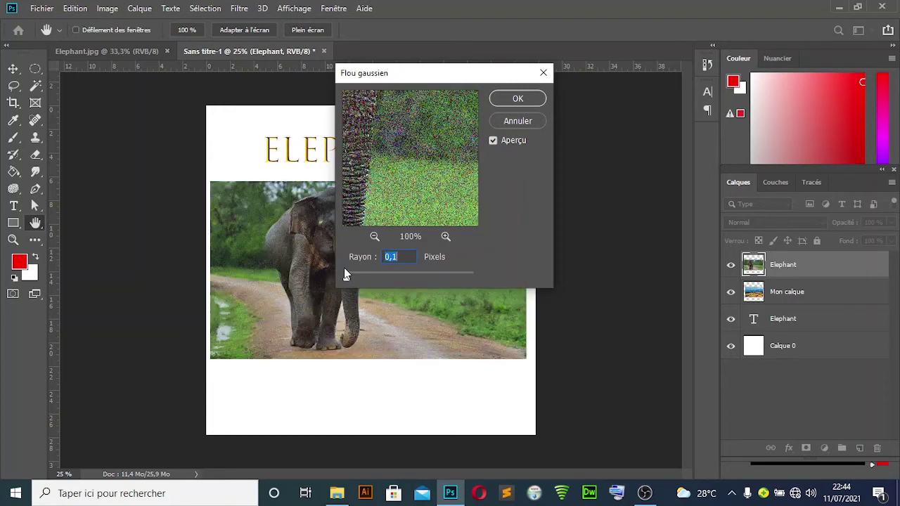
left_click(533, 100)
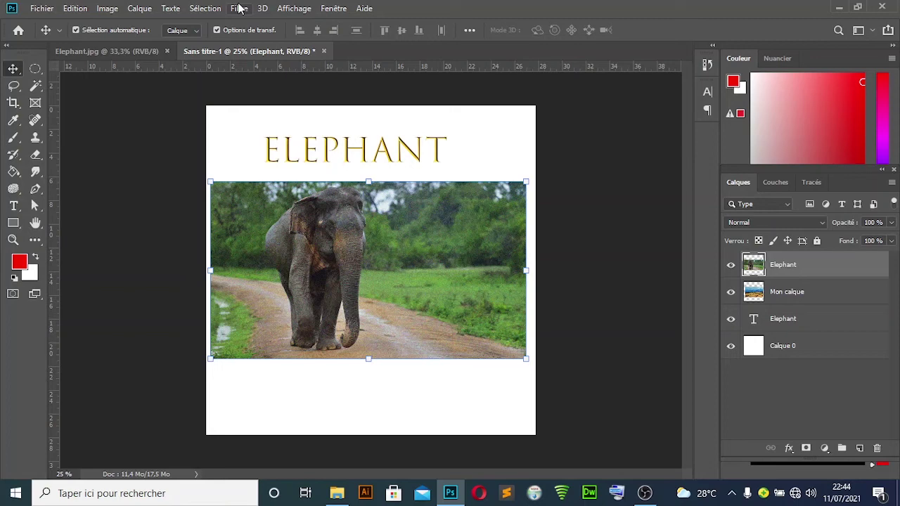
Step: Make an elliptical selection around the elephant's feet and copy it to a new layer
left_click(35, 70)
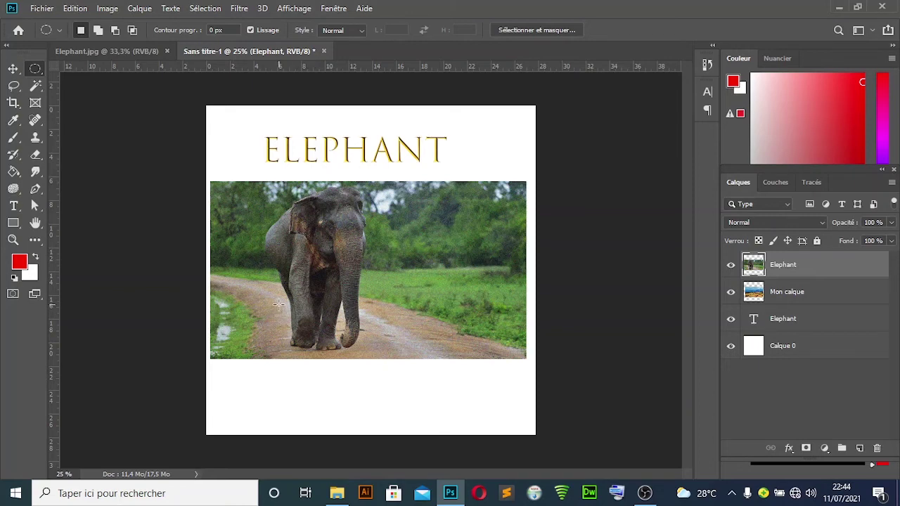
left_click_drag(281, 302, 346, 360)
left_click(12, 69)
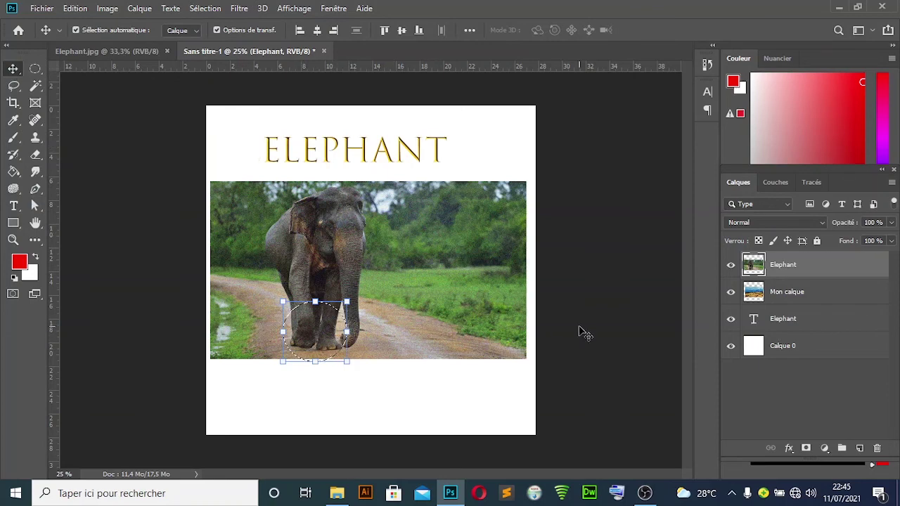
key("ctrl")
key("ctrl+j")
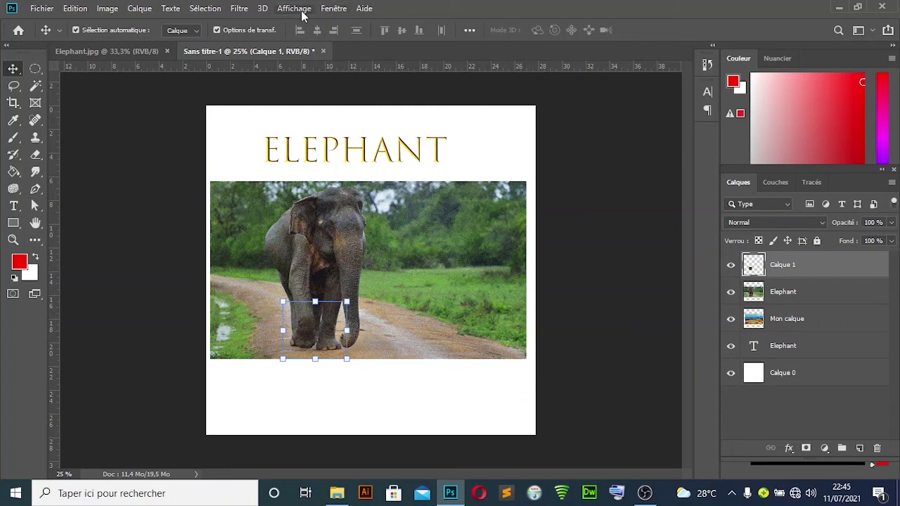
Step: Try a directional blur on the copied feet, testing long distances and settling on 27 pixels
left_click(239, 8)
mouse_move(306, 160)
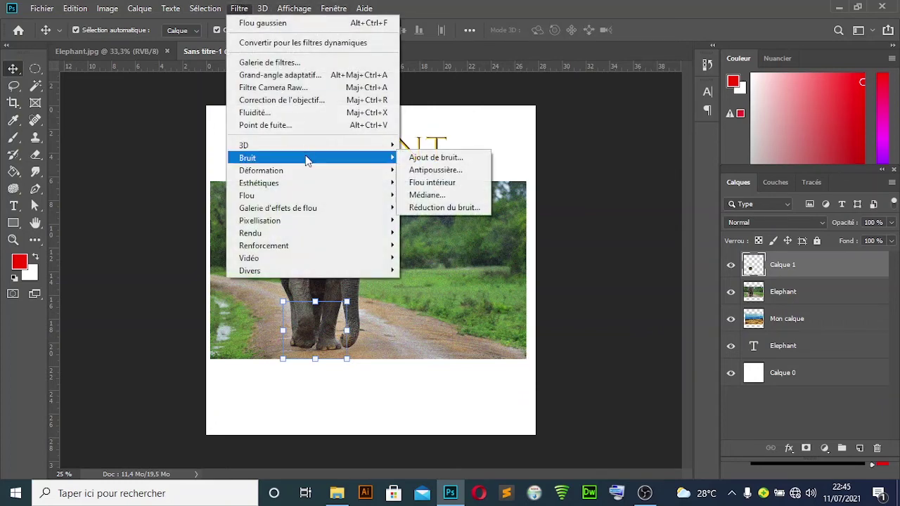
mouse_move(324, 198)
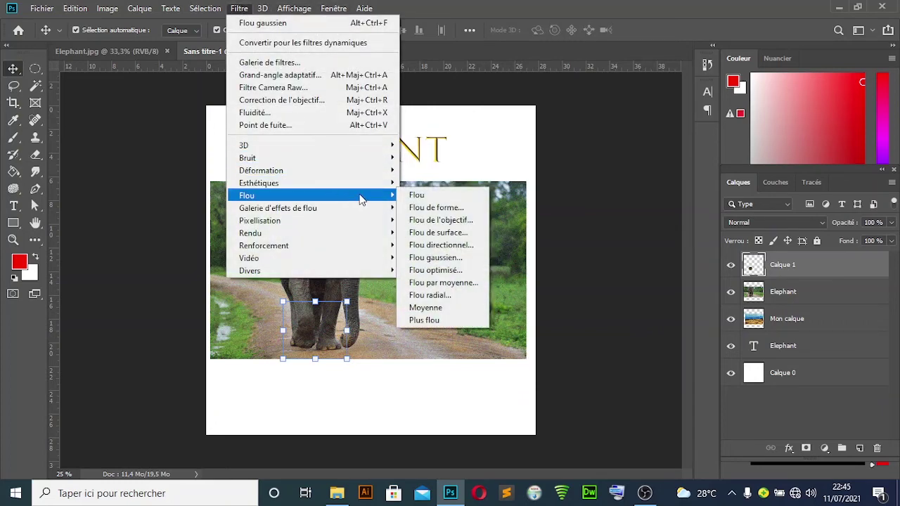
left_click(462, 246)
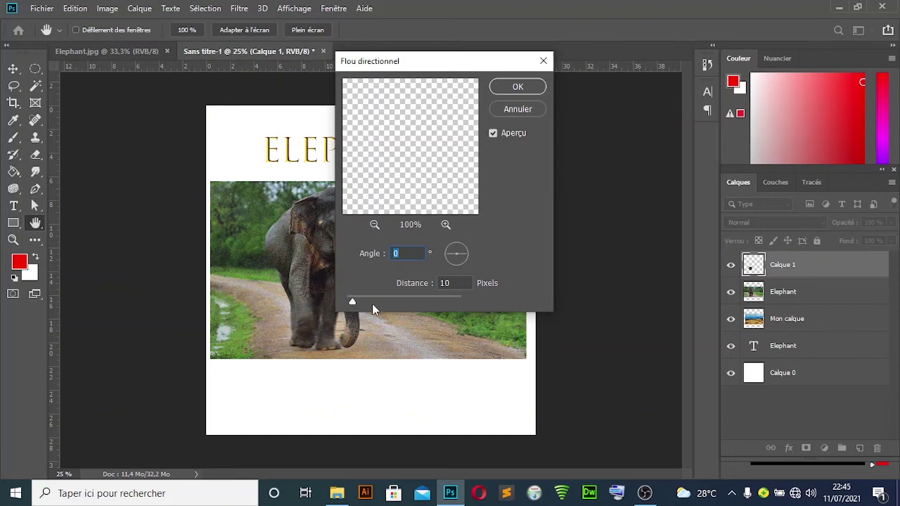
left_click_drag(353, 304, 481, 302)
left_click_drag(403, 296, 359, 301)
left_click_drag(361, 304, 363, 307)
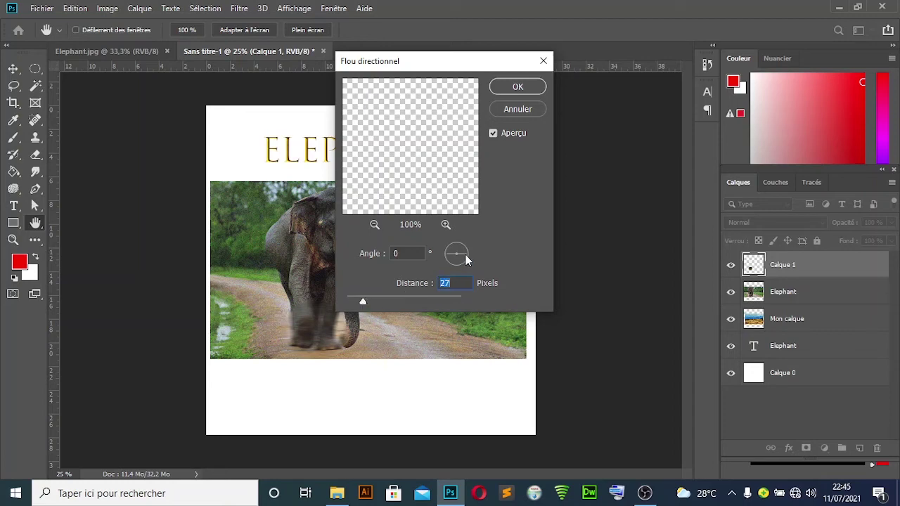
Step: Try different angles for the directional blur, cancel the filter, and delete the Calque 1 layer
left_click_drag(464, 253, 467, 250)
left_click_drag(463, 250, 469, 259)
left_click_drag(470, 260, 464, 253)
left_click_drag(465, 250, 467, 253)
mouse_move(462, 256)
left_mouse_down()
mouse_move(470, 259)
mouse_move(467, 244)
mouse_move(467, 259)
left_mouse_up()
left_click(524, 109)
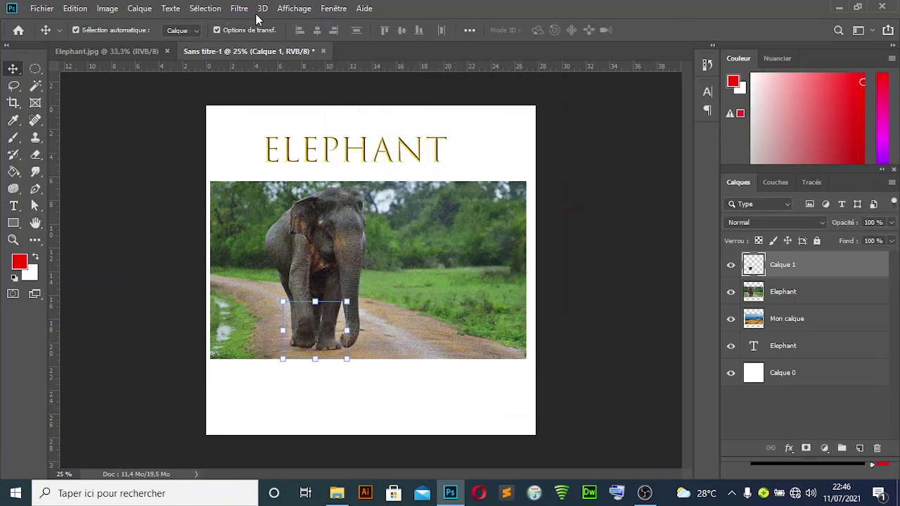
left_click_drag(847, 274, 878, 450)
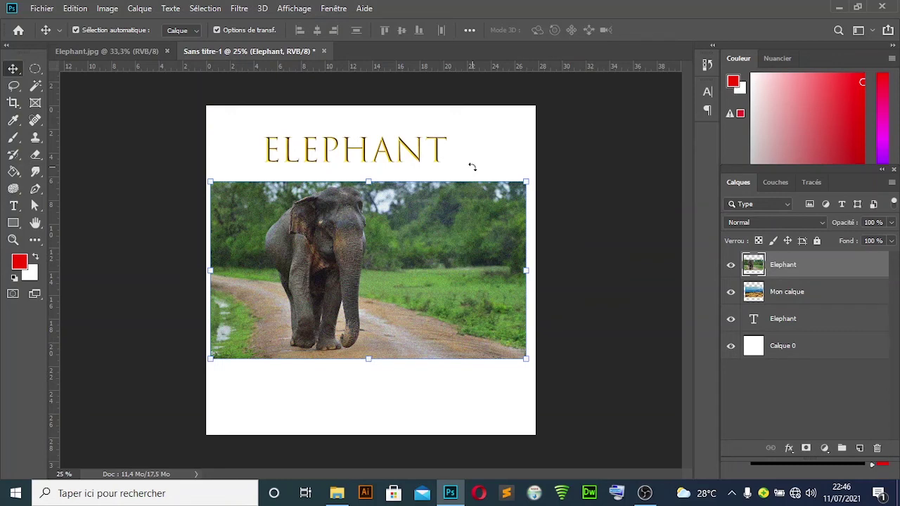
Step: Try the Accentuation filter on the Elephant layer with gain 84%, radius 5.5 pixels and threshold 101, then cancel it
left_click(238, 9)
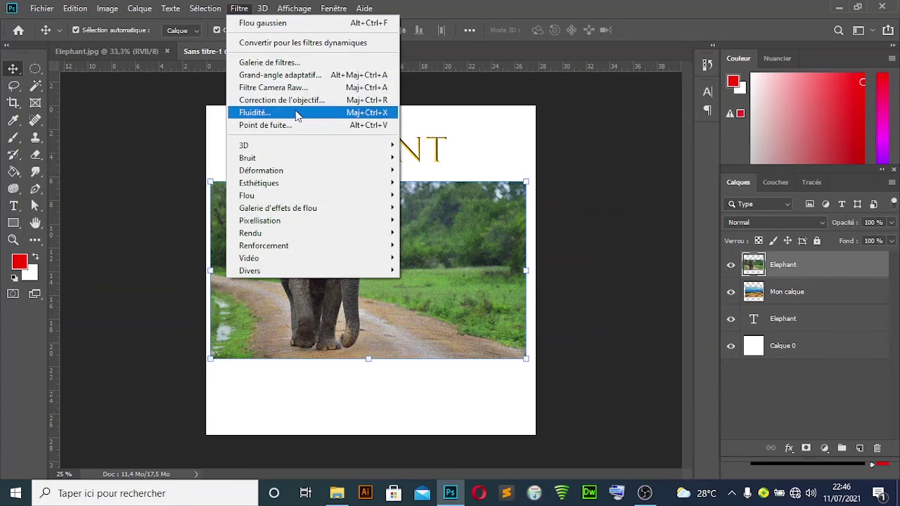
mouse_move(351, 253)
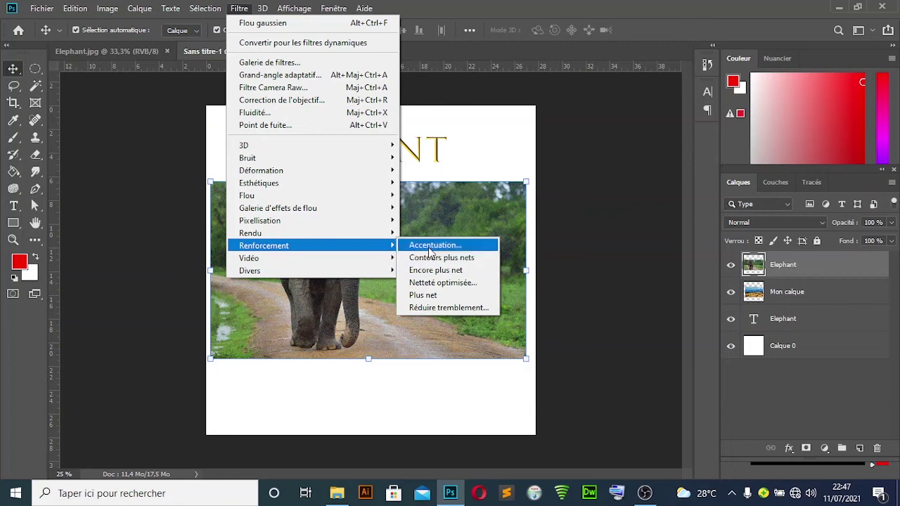
left_click(429, 247)
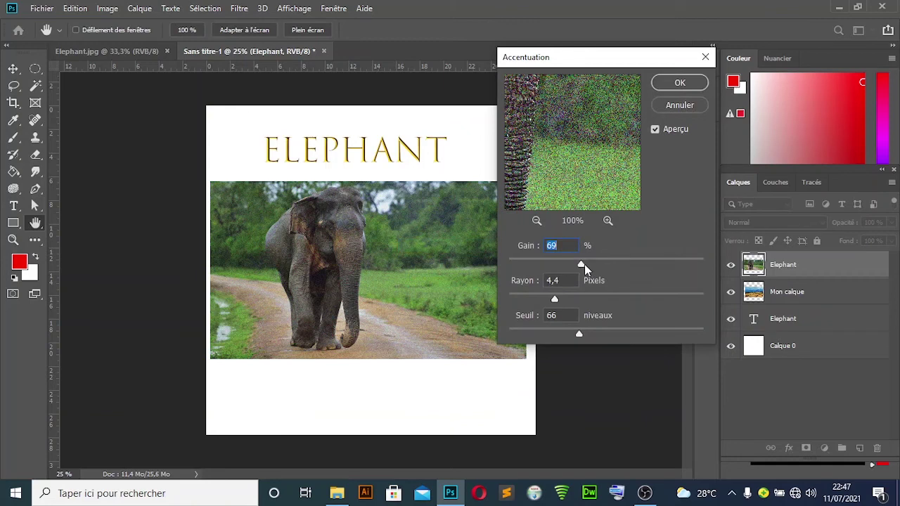
left_click_drag(581, 266, 598, 271)
left_click_drag(579, 335, 616, 337)
left_click_drag(556, 302, 564, 301)
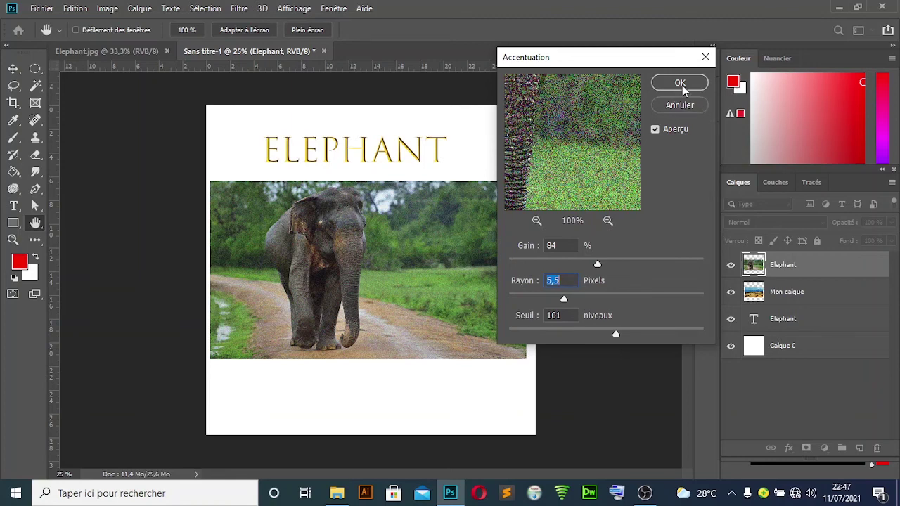
left_click(679, 104)
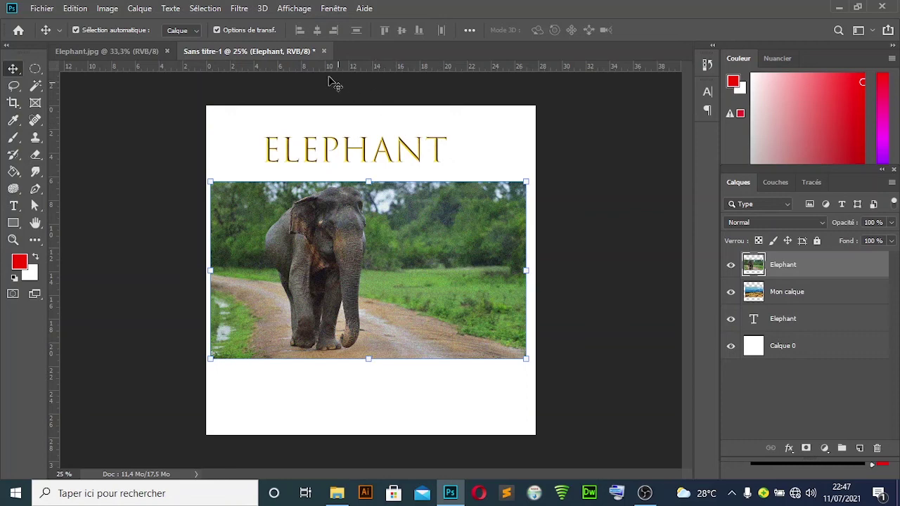
Step: Look through the text and layer commands, including the layer styles available for the Elephant layer
left_click(216, 8)
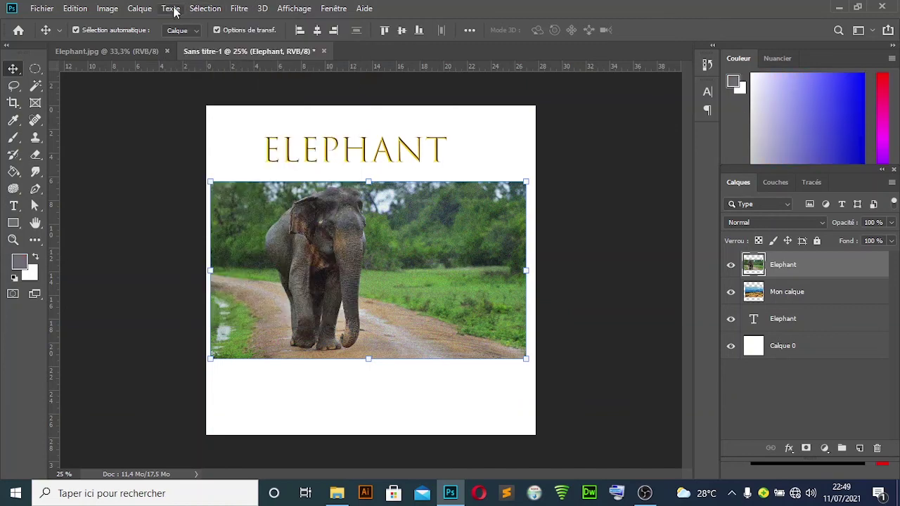
left_click(171, 8)
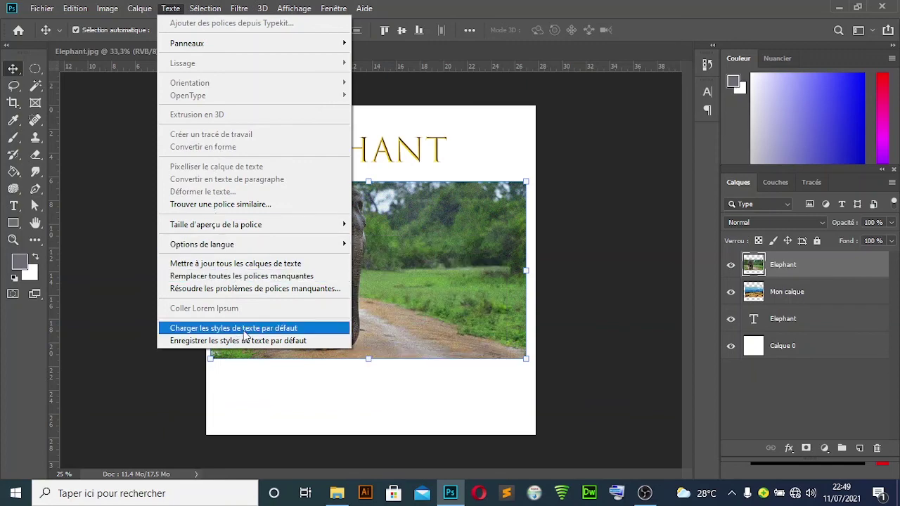
mouse_move(176, 44)
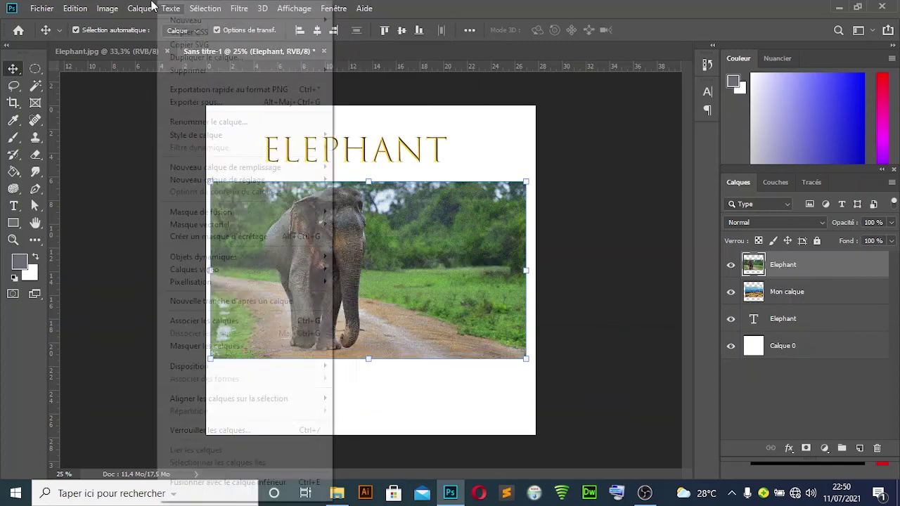
left_click(144, 8)
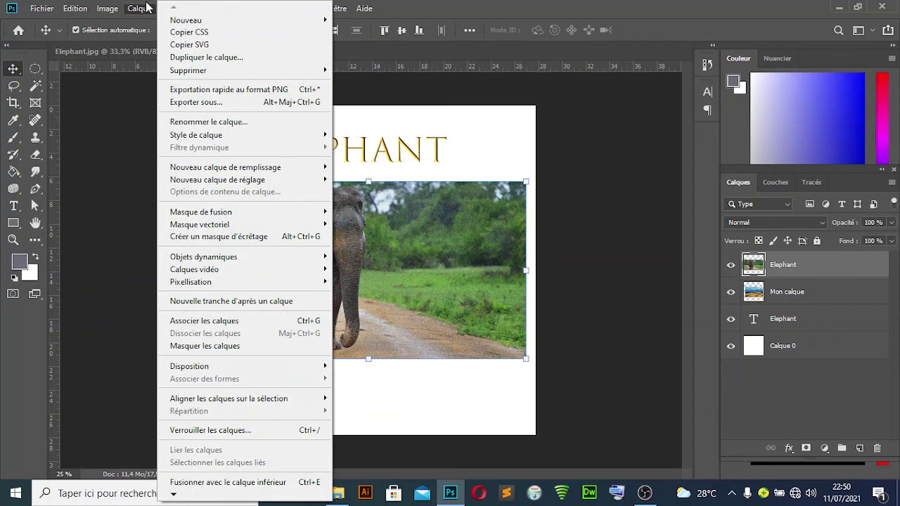
left_click(140, 8)
left_click(139, 9)
mouse_move(215, 23)
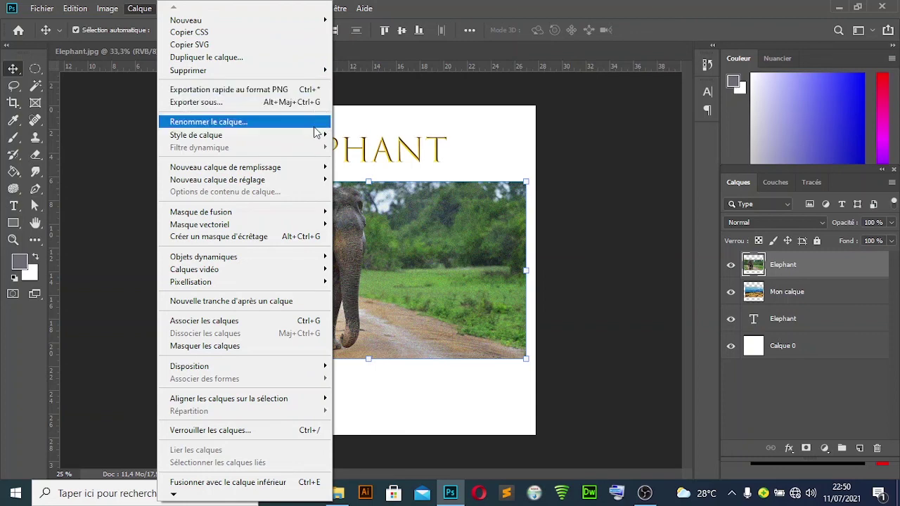
mouse_move(321, 135)
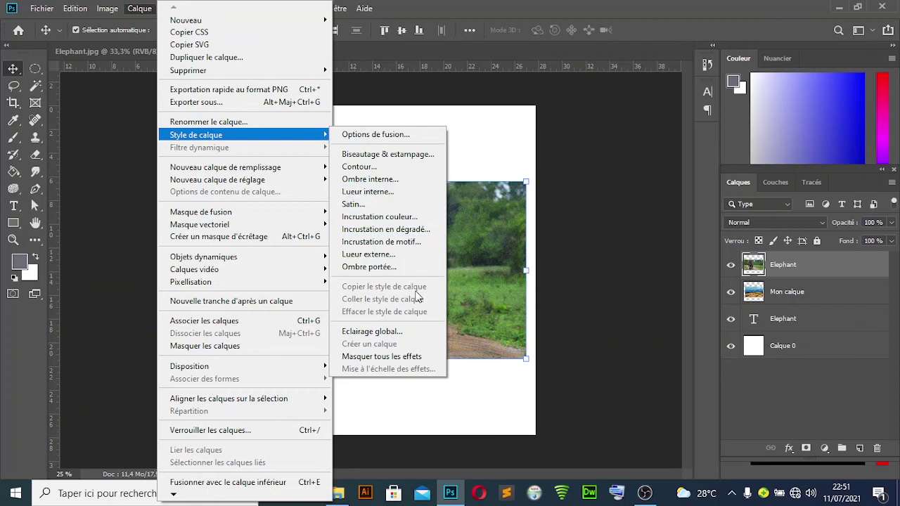
left_click(791, 448)
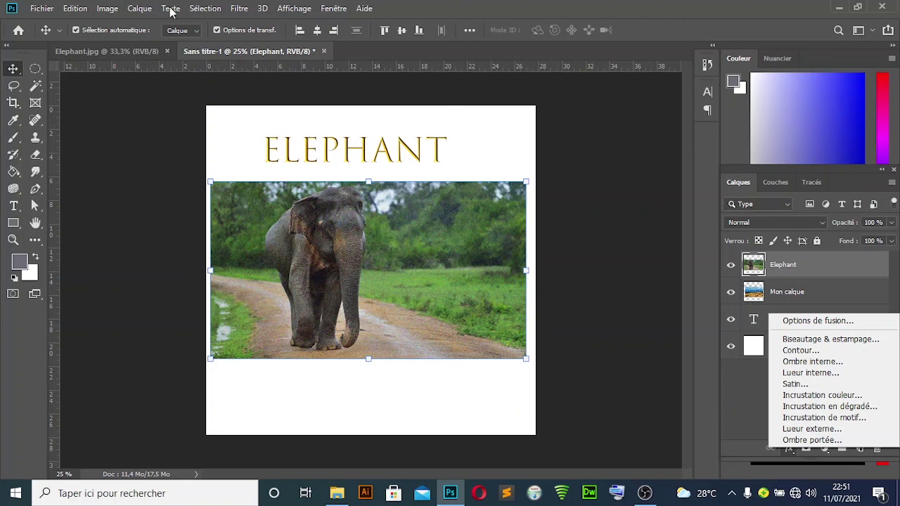
Step: Examine the document's image size and resolution settings, and close them without making changes
left_click(109, 6)
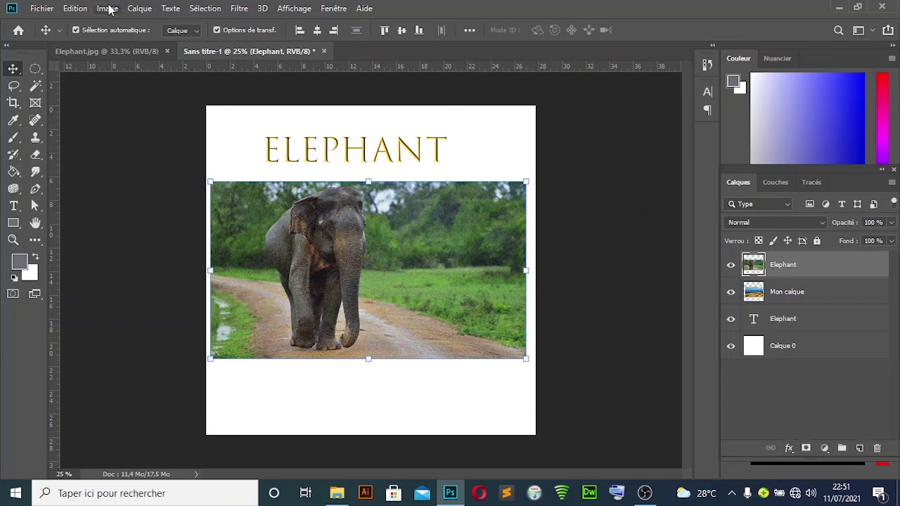
left_click(109, 9)
mouse_move(135, 45)
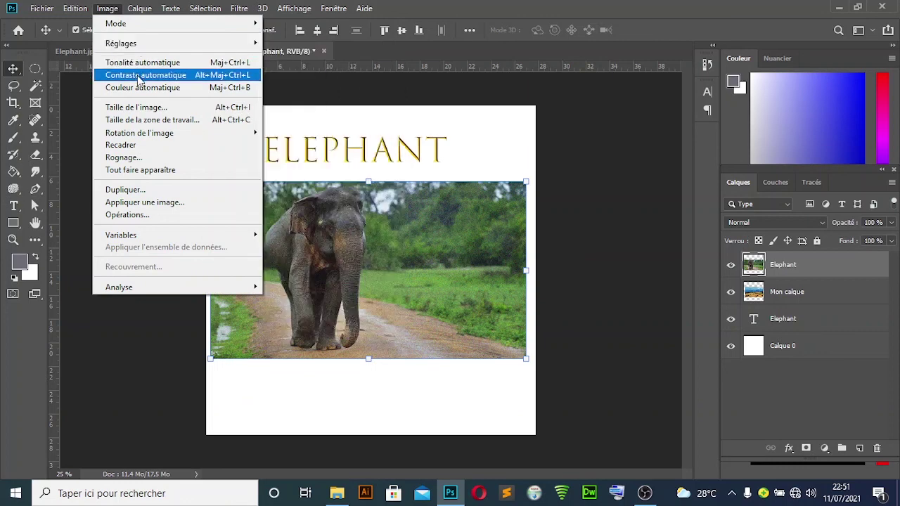
left_click(147, 107)
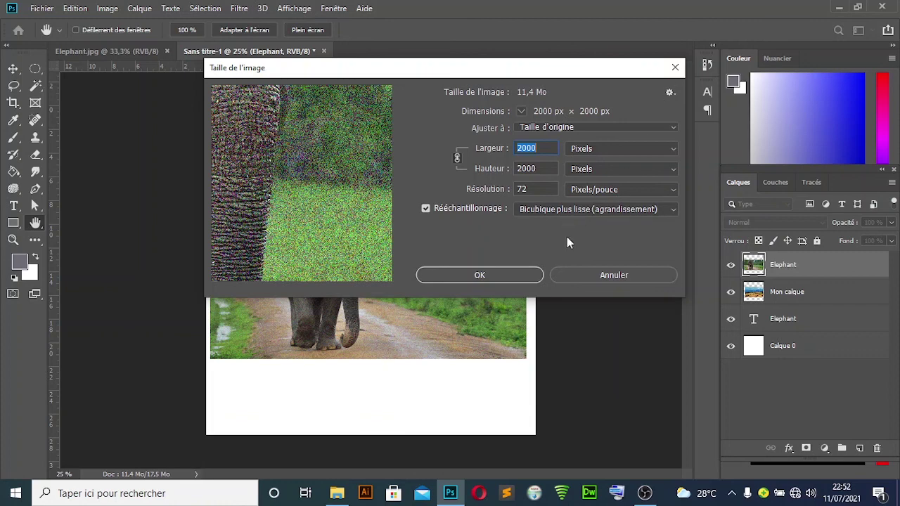
left_click(607, 275)
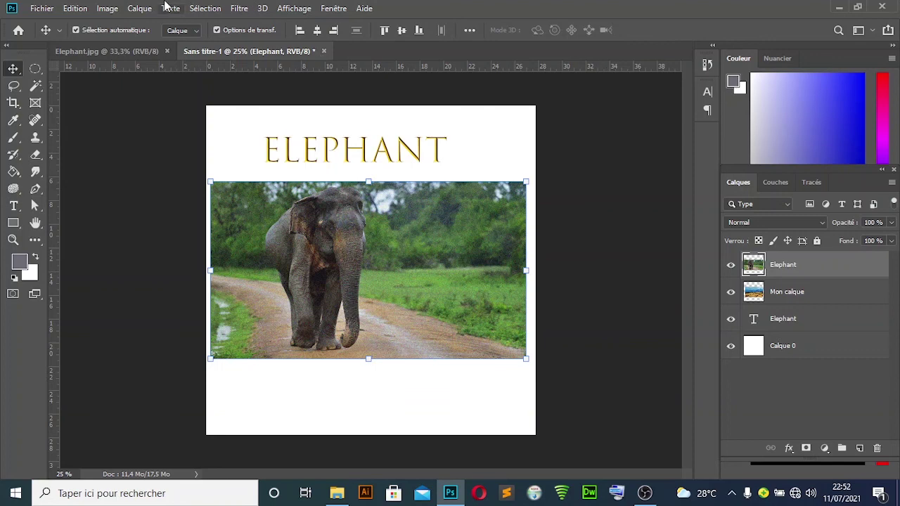
Step: Look through the available editing commands
left_click(82, 8)
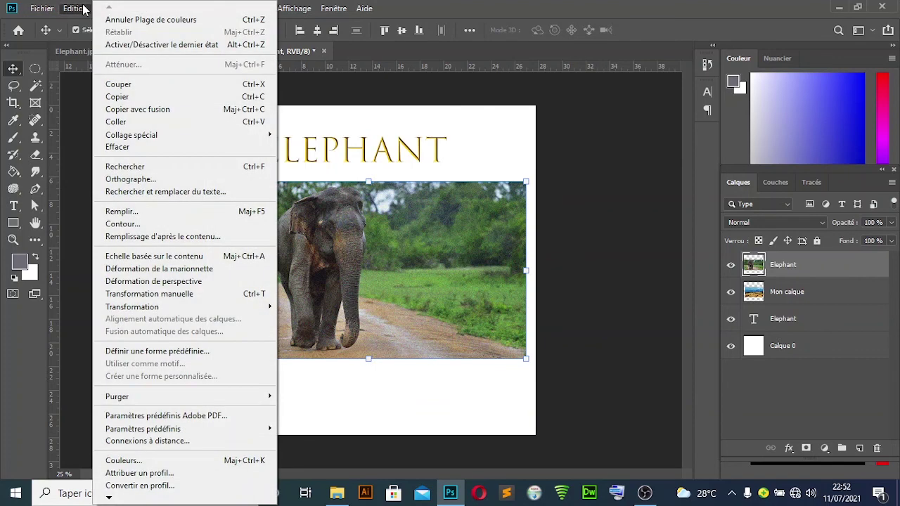